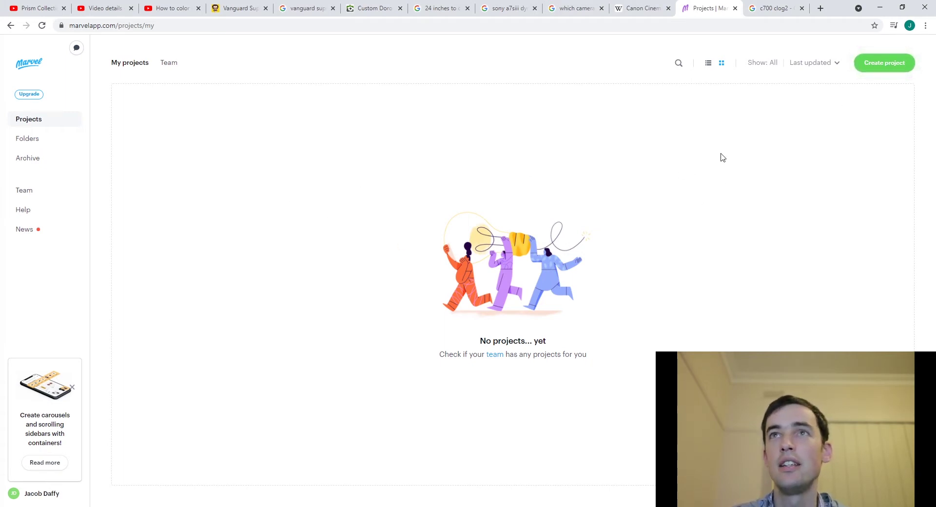
Create a new prototype named 'Penguins' with Android as the project type
left_click(900, 65)
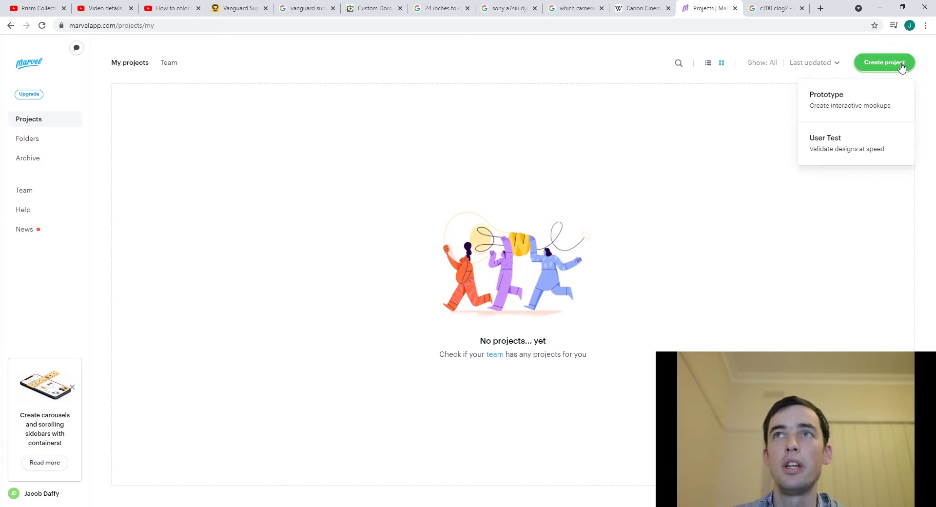
left_click(849, 103)
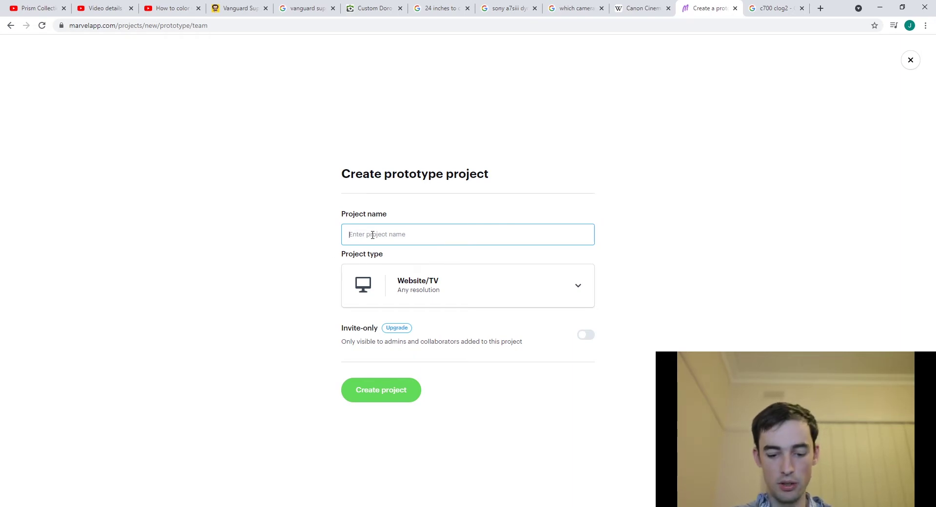
type("Penguins")
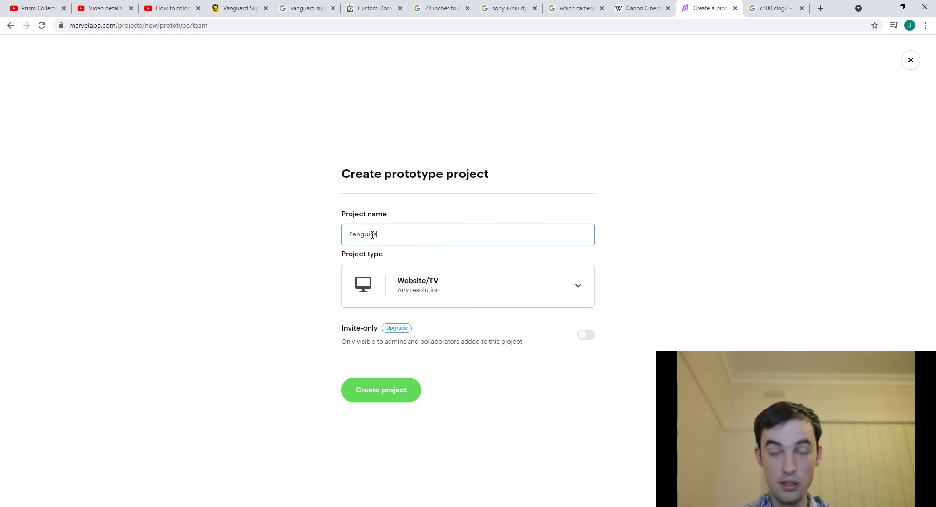
double_click(467, 278)
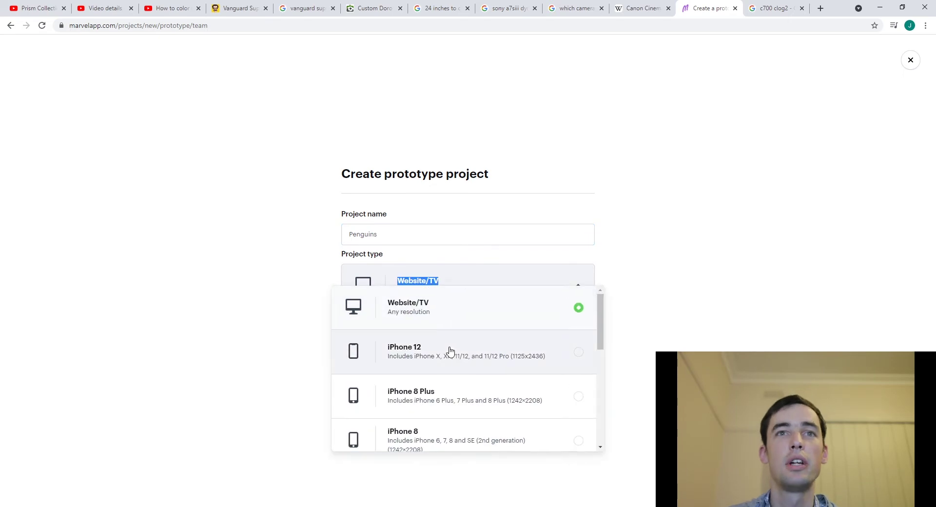
scroll(449, 353, "down", 5)
left_click(462, 388)
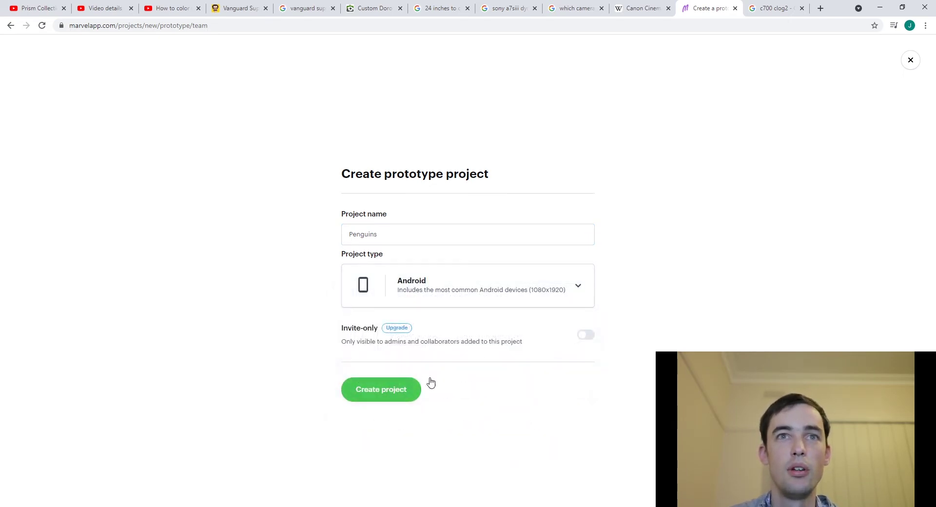
left_click(389, 393)
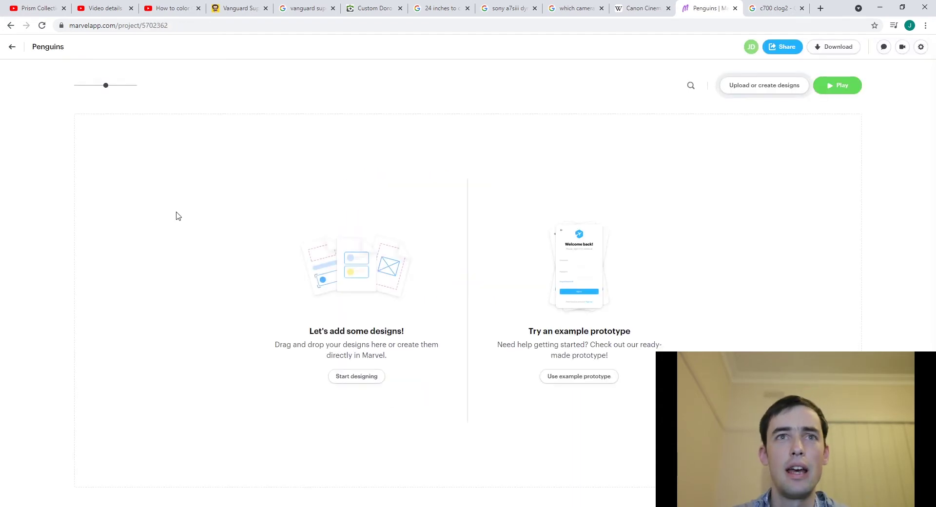
Start the first design screen and add a text box reading 'Penguins'
left_click(354, 382)
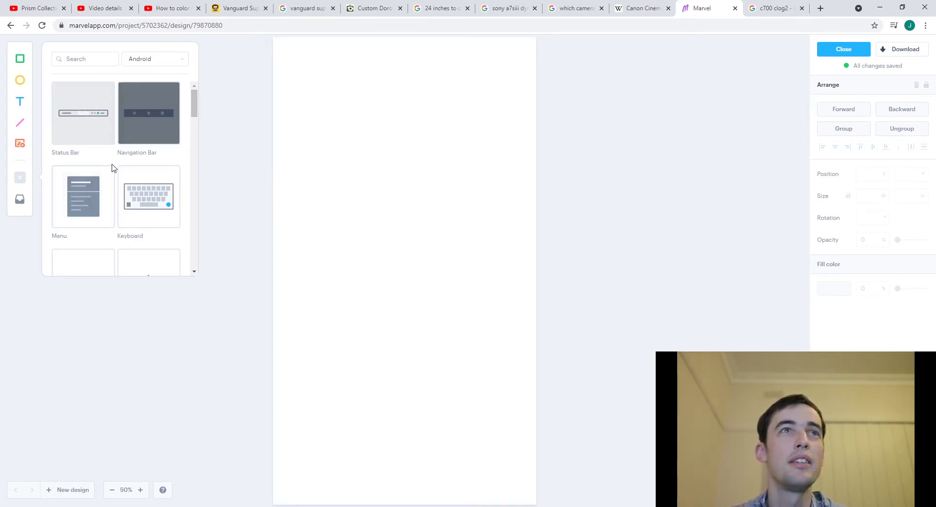
mouse_move(151, 139)
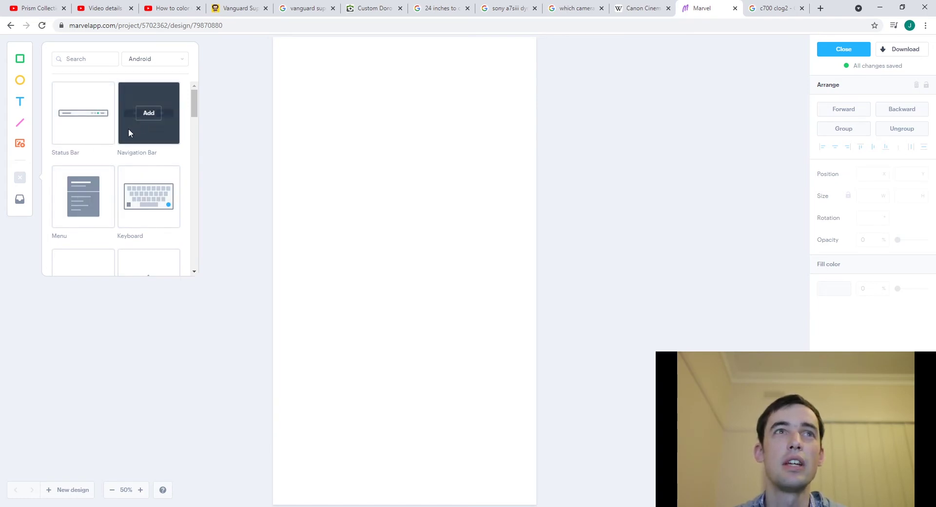
mouse_move(81, 208)
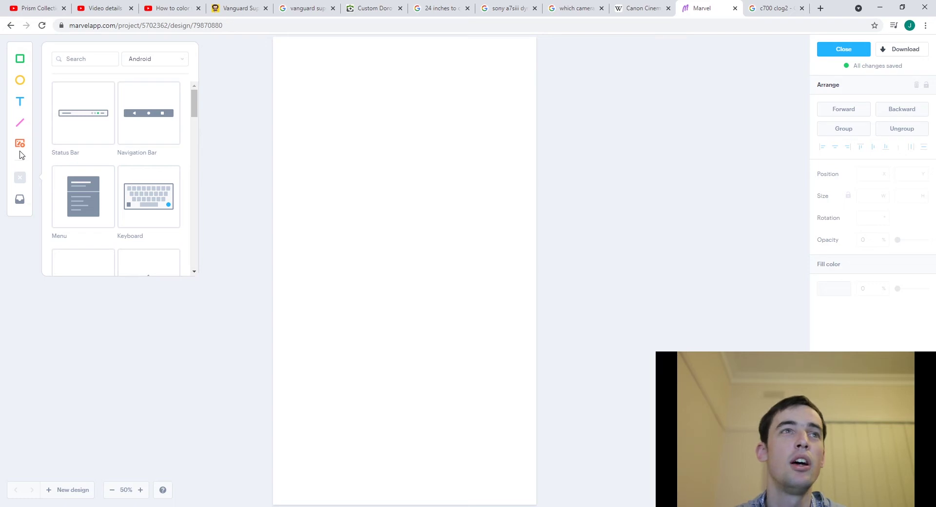
left_click(20, 102)
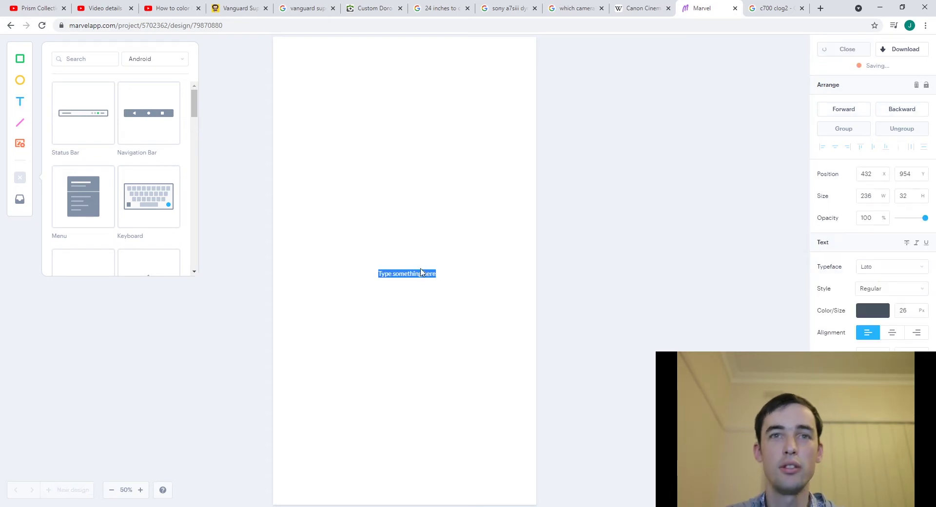
type("Penguins")
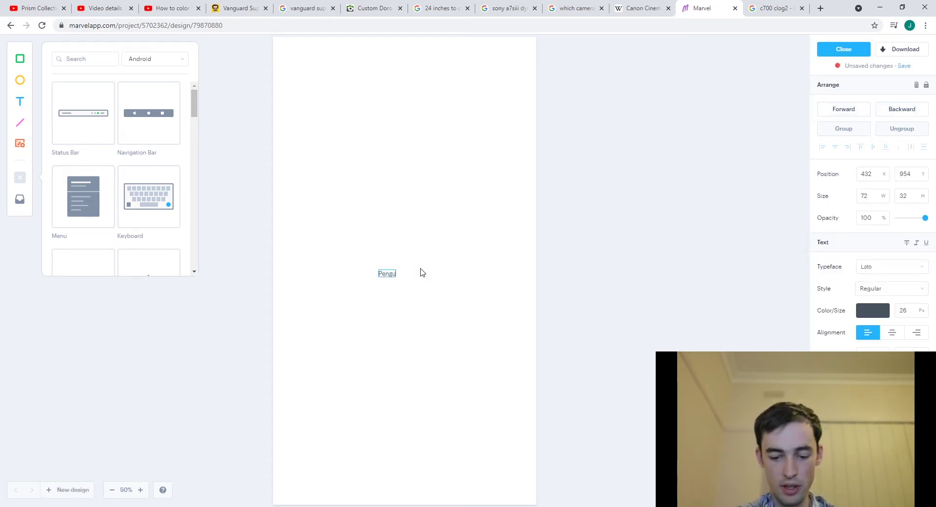
Change the 'Penguins' text to font size 200 and move it to the top of the screen
double_click(395, 275)
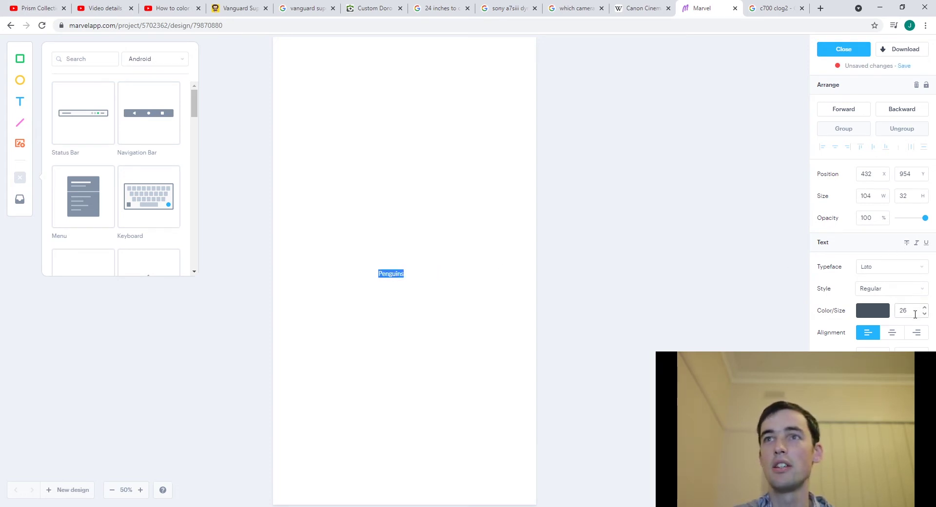
left_click_drag(910, 313, 898, 312)
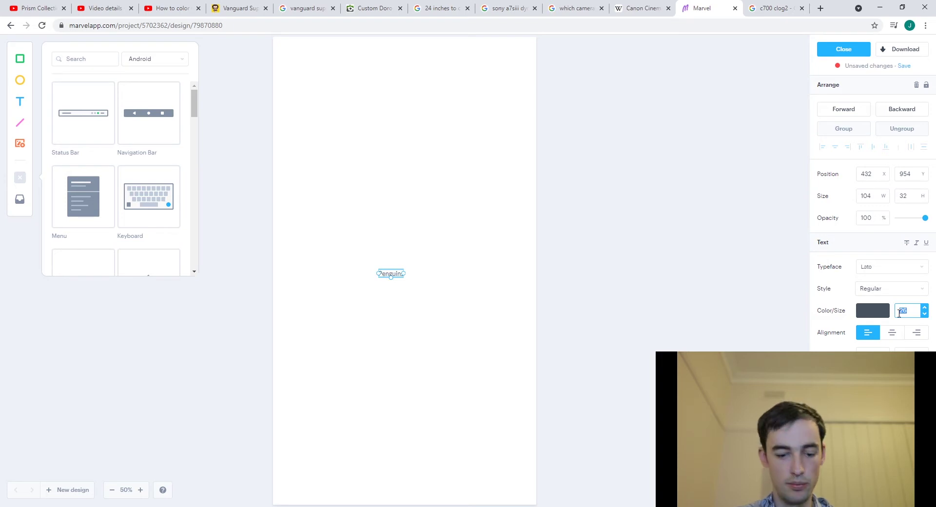
type("200")
key("Return")
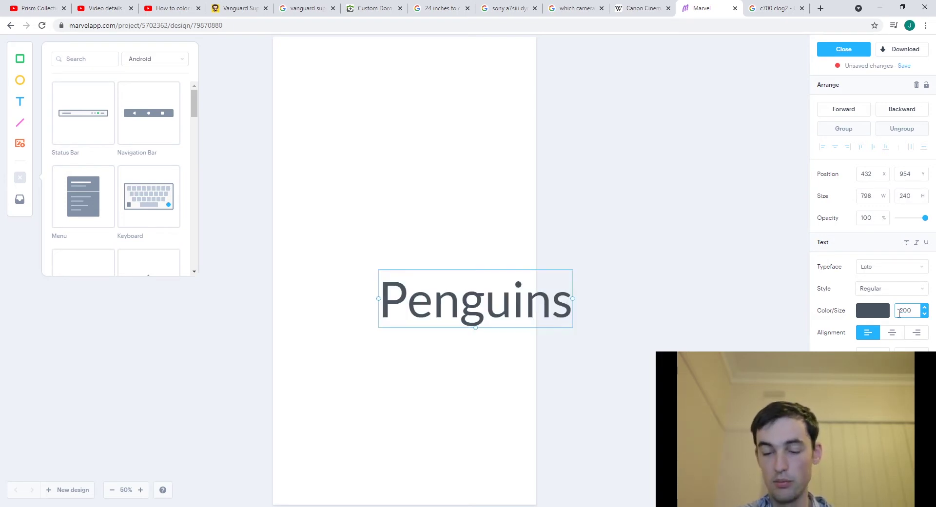
left_click_drag(483, 282, 414, 66)
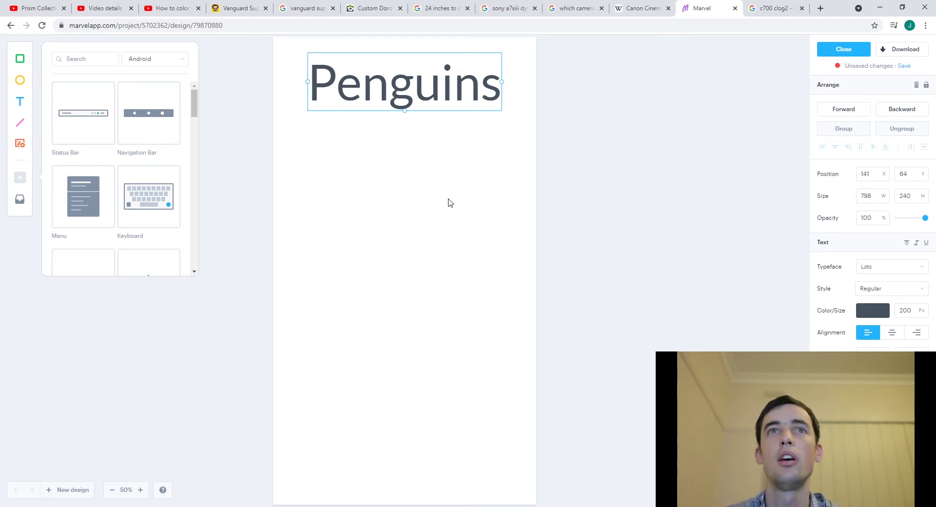
Search the Stock Photos and Icons library for 'king penguins'
left_click(92, 59)
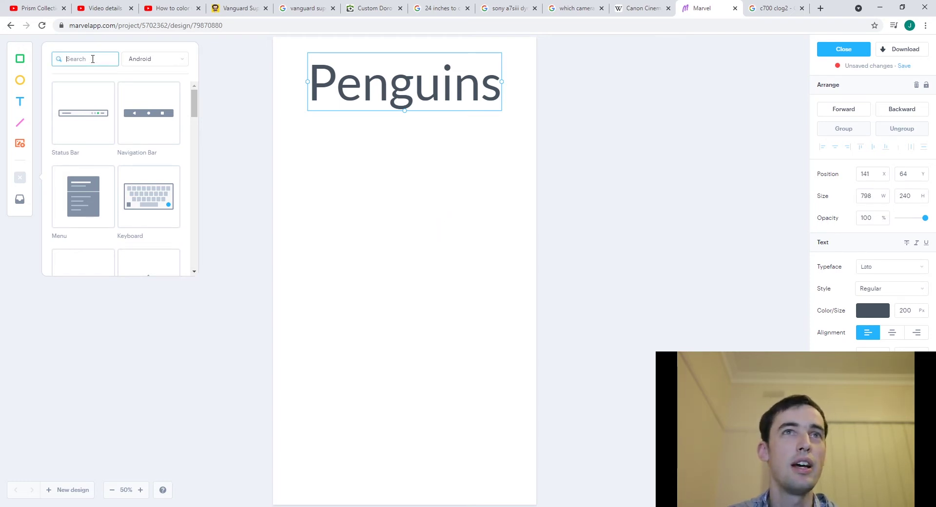
left_click(20, 181)
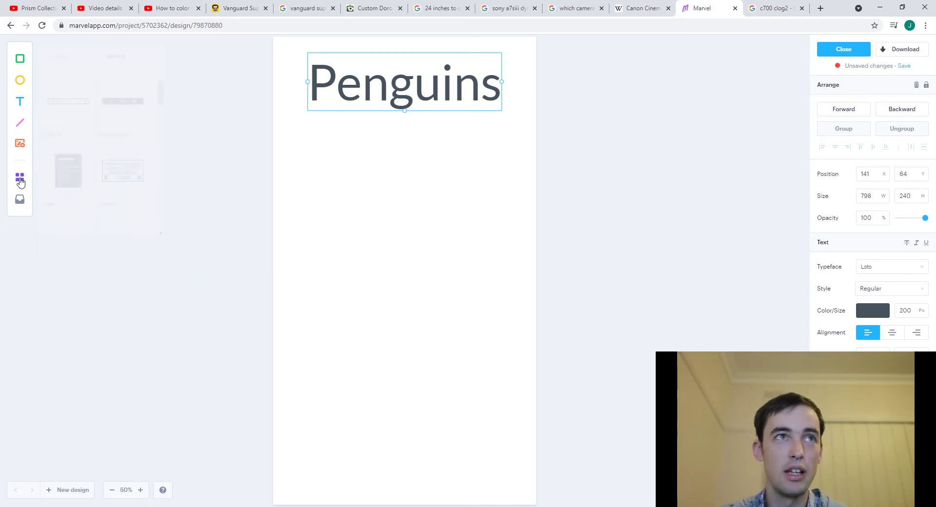
left_click(20, 145)
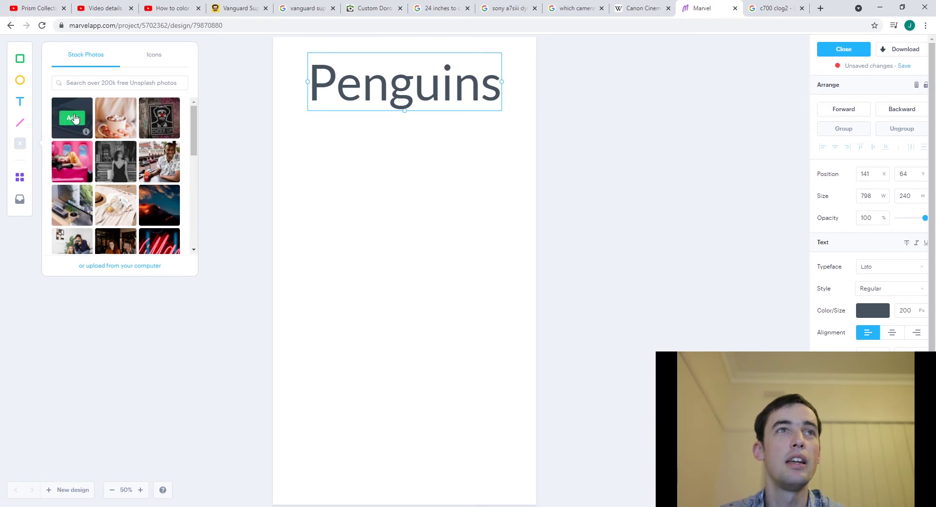
left_click(94, 82)
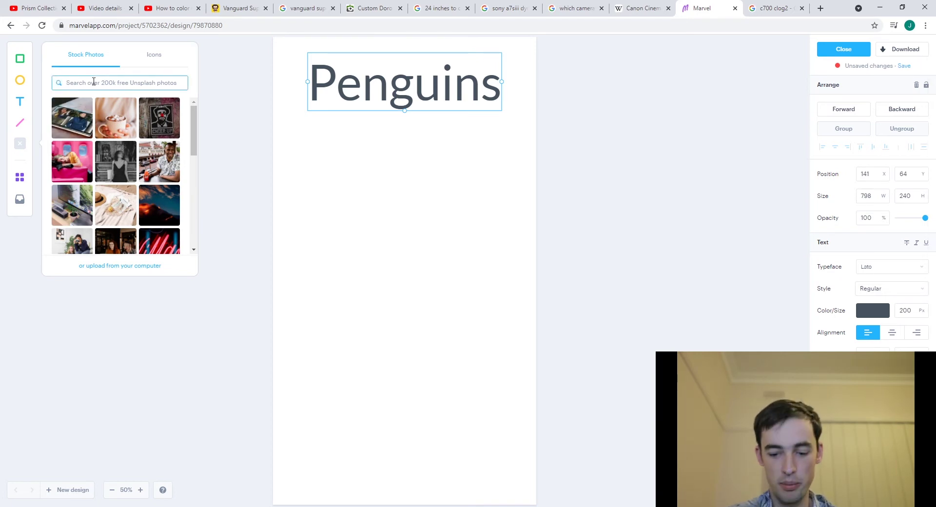
type("king penguins")
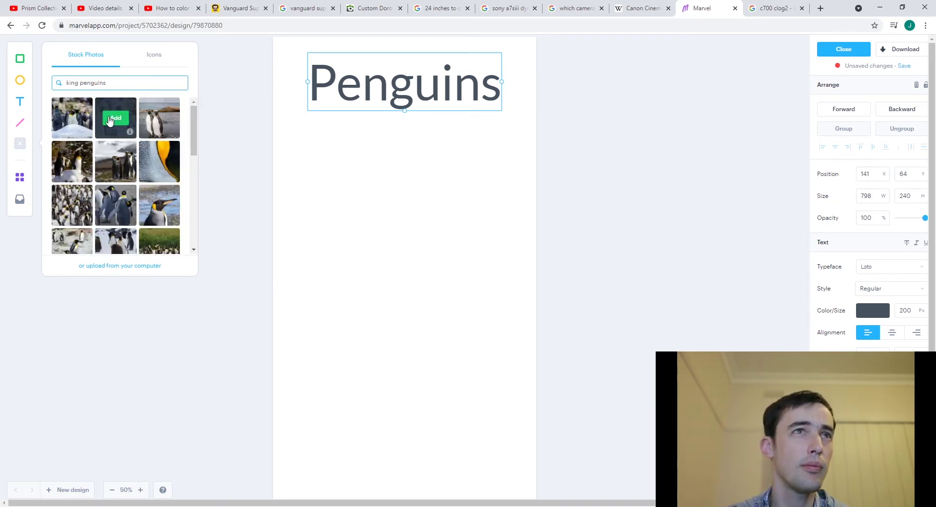
mouse_move(71, 122)
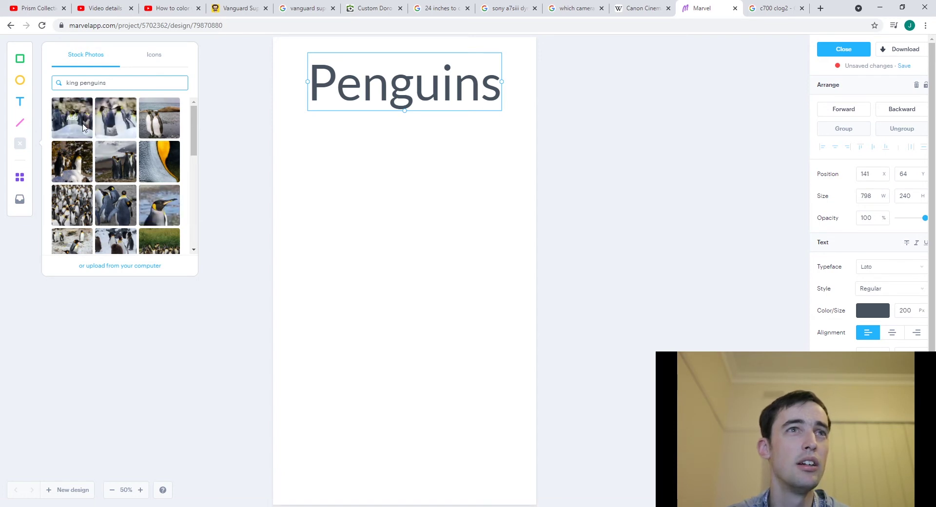
left_click(71, 121)
Add a king penguin photo at 438x292 under the heading at the left edge, then open a new browser tab
left_click(159, 204)
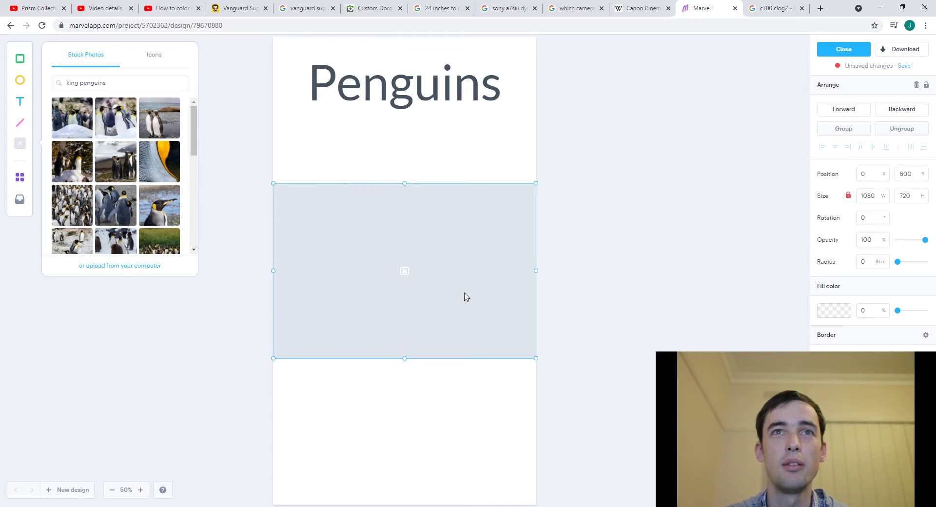
left_click_drag(536, 358, 379, 263)
left_click_drag(343, 236, 340, 193)
left_click(365, 264)
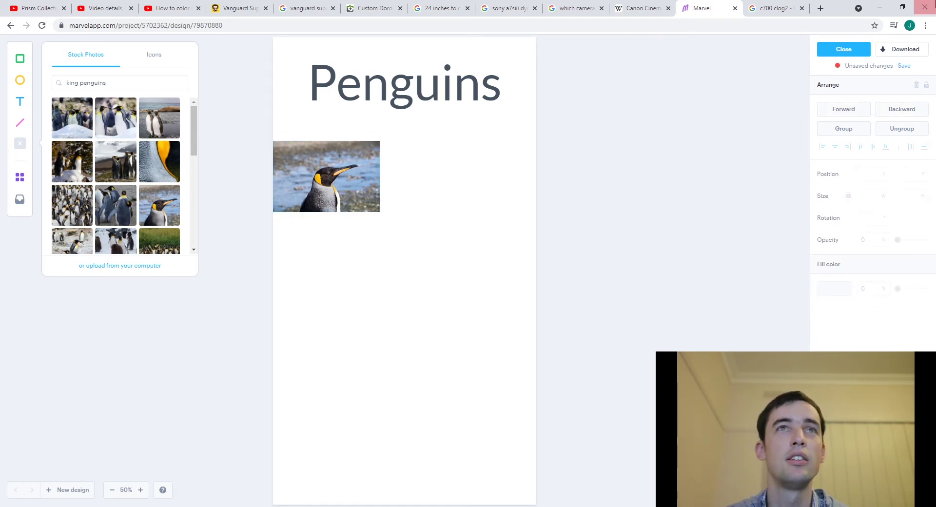
left_click(820, 9)
Search Google for 'types of penguin' in the new tab
left_click(792, 25)
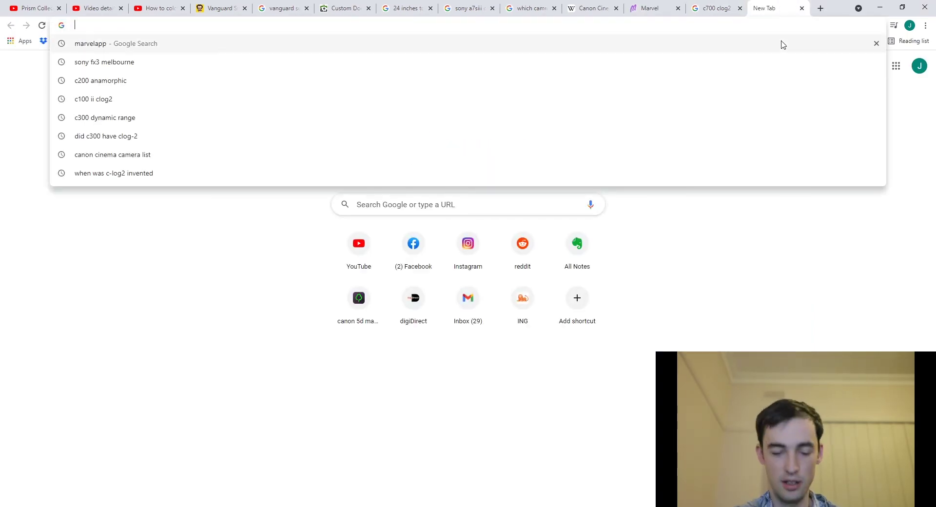
type("types")
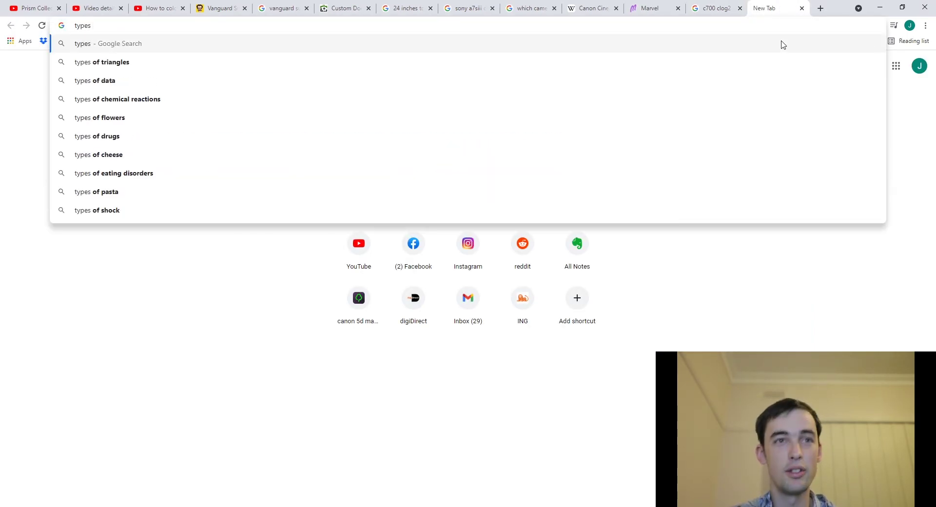
type(" of penguin")
key("Return")
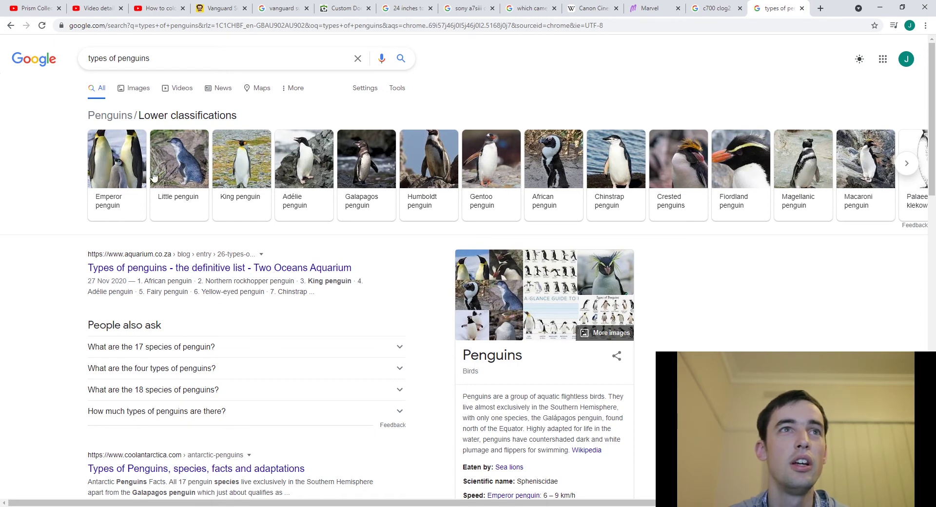
Add the little penguin stock photo at 400x300 at the right edge beside the king penguin photo
left_click(716, 8)
left_click(650, 8)
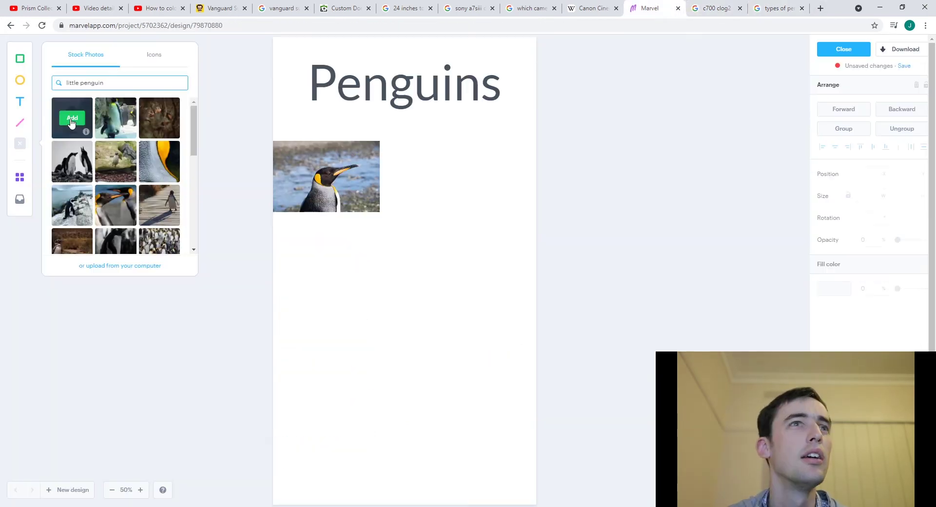
left_click(72, 119)
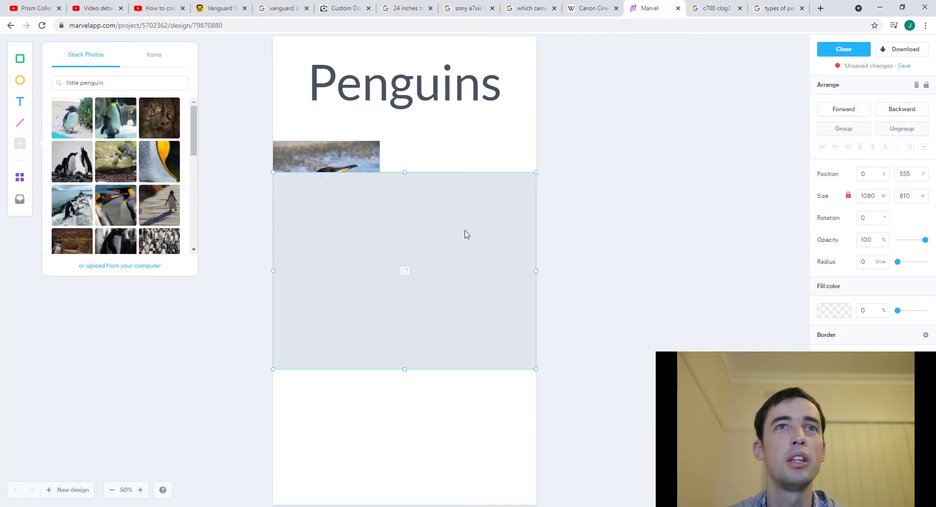
left_click_drag(273, 173, 474, 171)
left_click(477, 291)
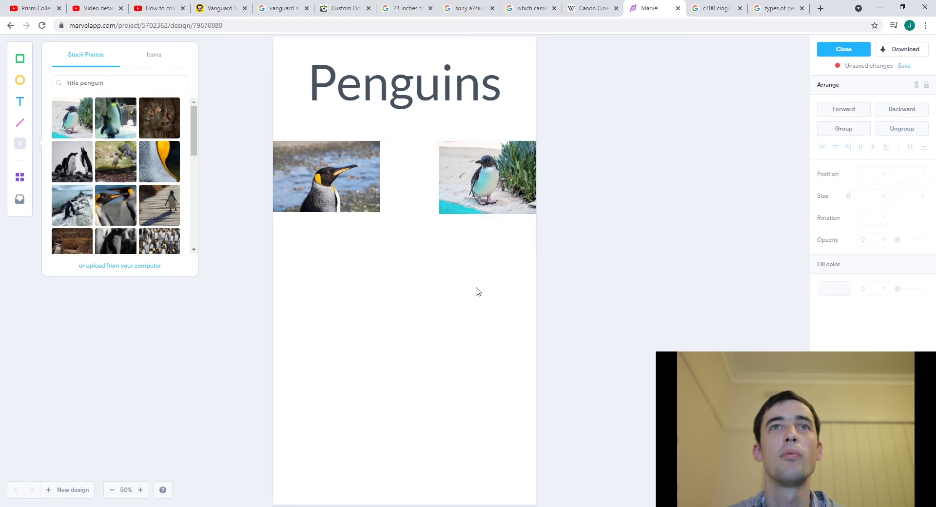
Create a new screen with a 'King penguins' heading at font size 120 at the top
left_click(58, 492)
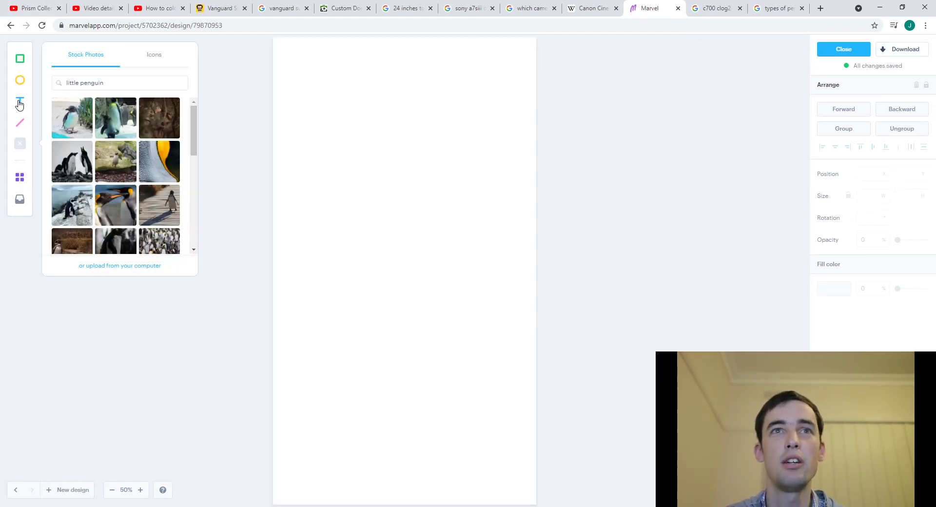
left_click(20, 101)
double_click(915, 311)
type("200")
double_click(915, 310)
type("120")
left_click_drag(468, 280, 405, 67)
Search stock photos for 'king penguin' and add the three king penguins photo below the heading
left_click(112, 83)
key("ctrl+a")
type("king penguin")
key("Return")
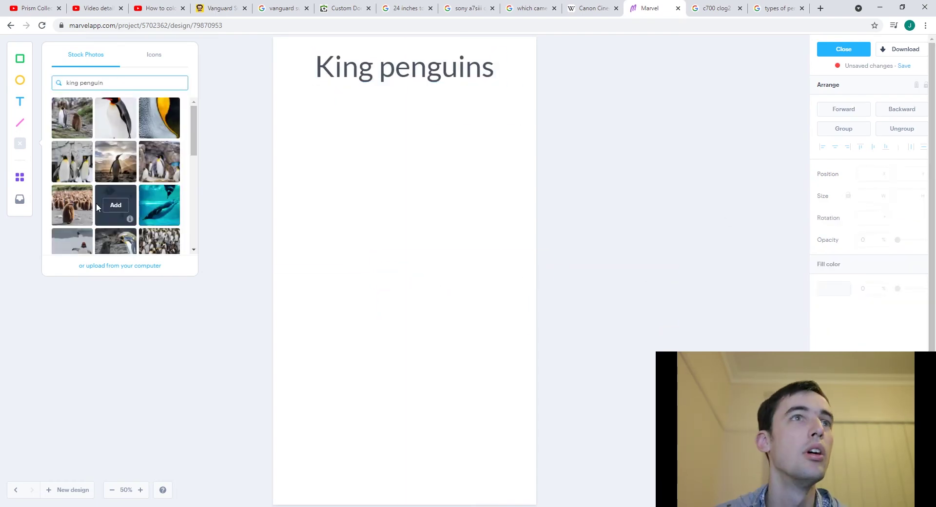
left_click(72, 162)
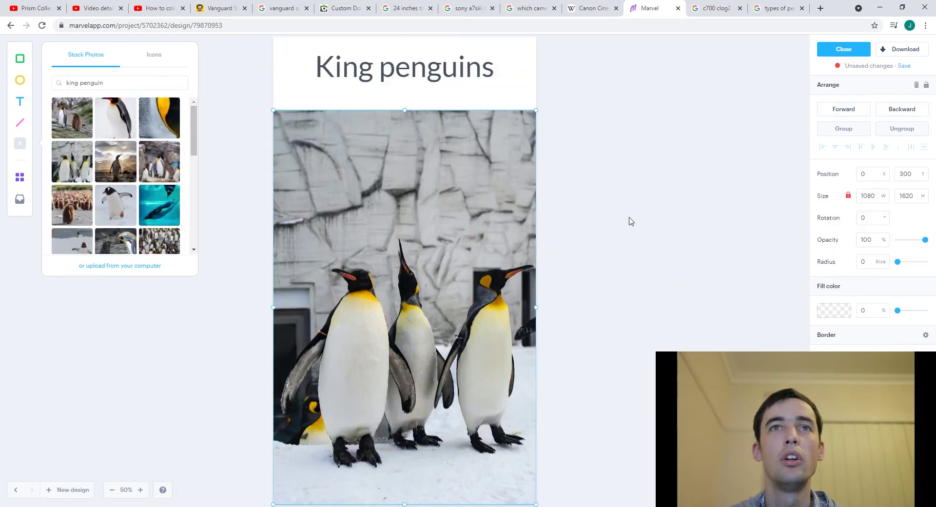
left_click(17, 491)
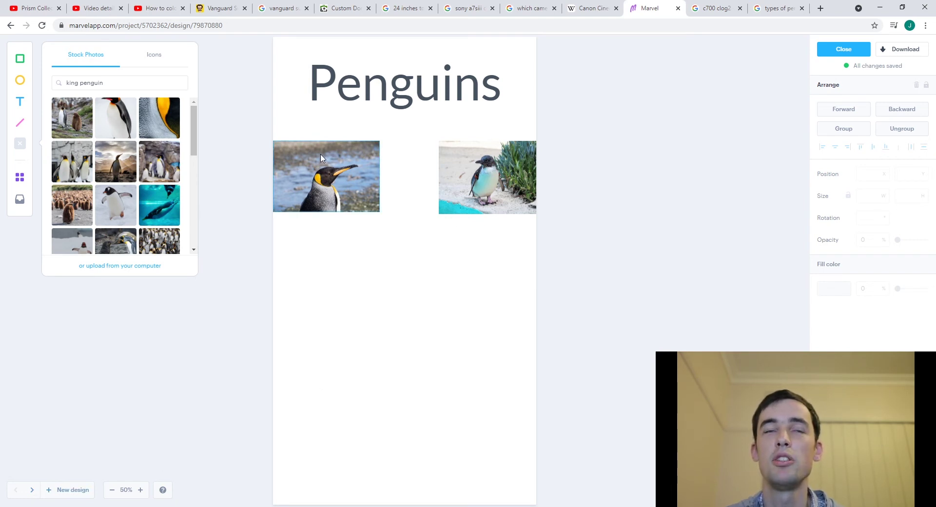
left_click(32, 491)
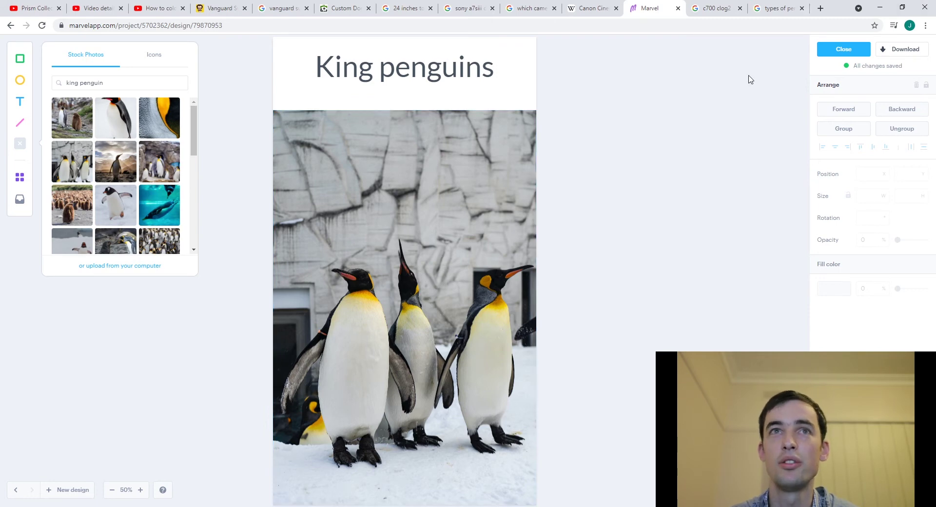
Close the design editor and return to the overview showing Image 1 (Penguins) and Image 2 (King penguins)
left_click(842, 49)
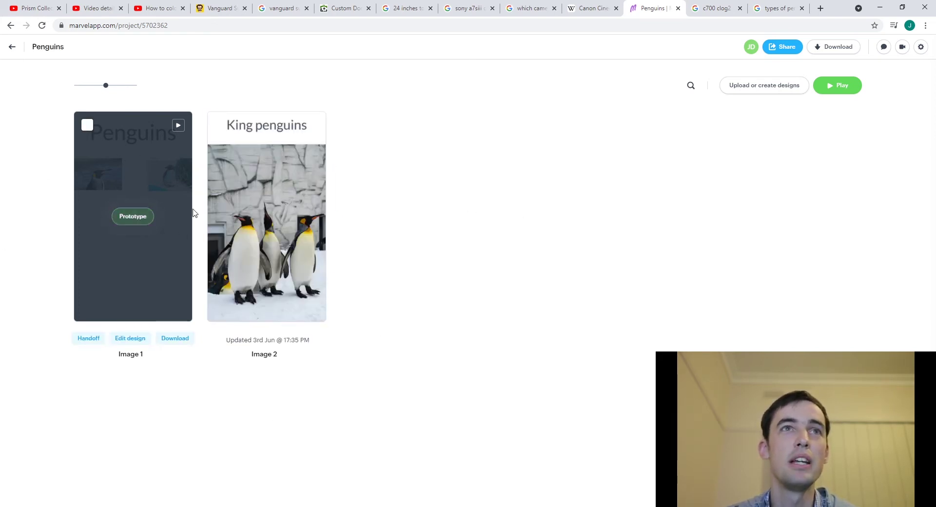
mouse_move(280, 222)
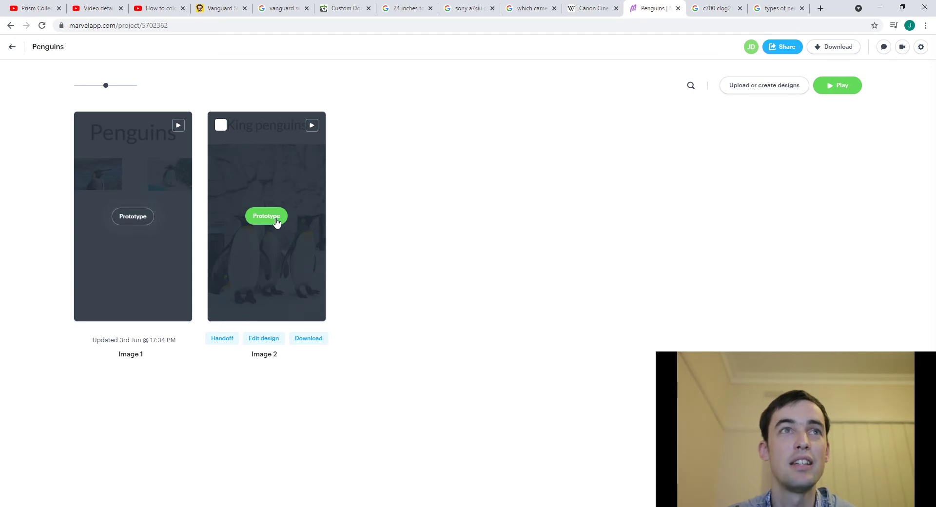
mouse_move(177, 224)
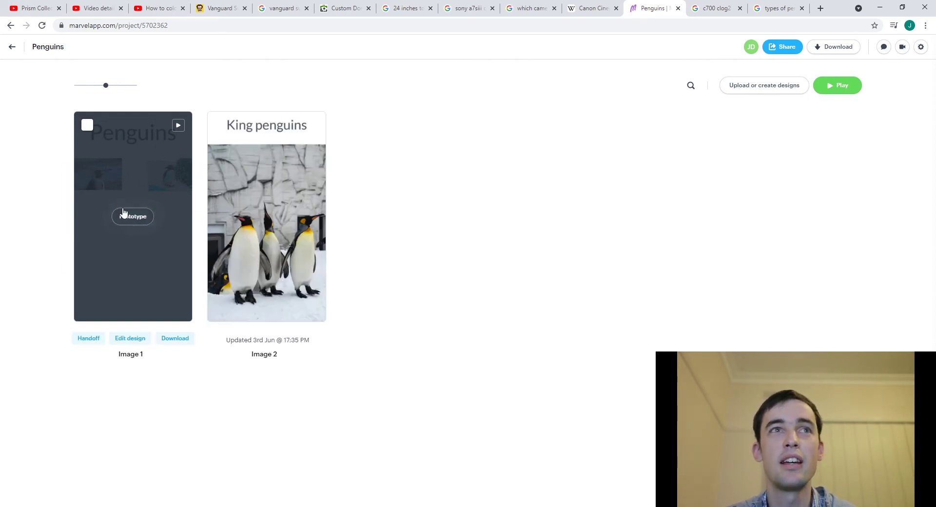
Draw a hotspot over the left king penguin photo and link it to Image 2 (King penguins)
left_click(126, 218)
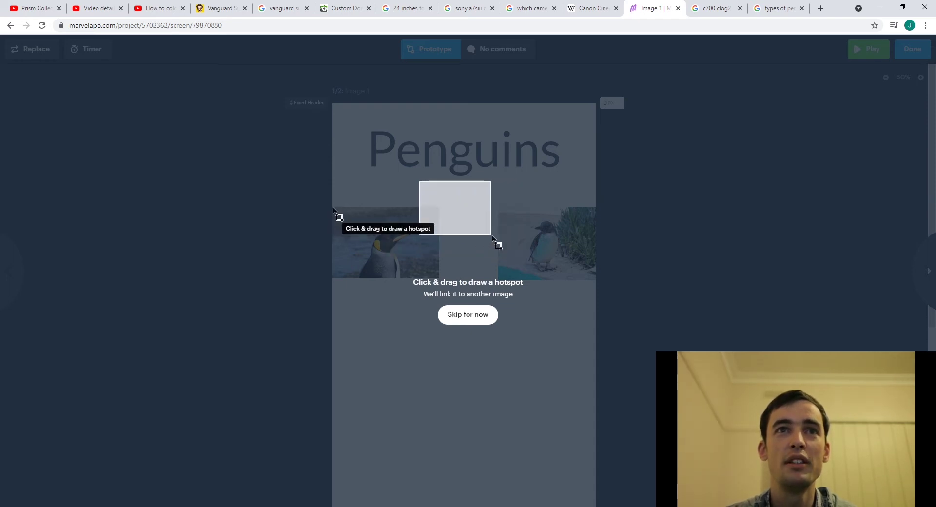
left_click_drag(334, 209, 441, 280)
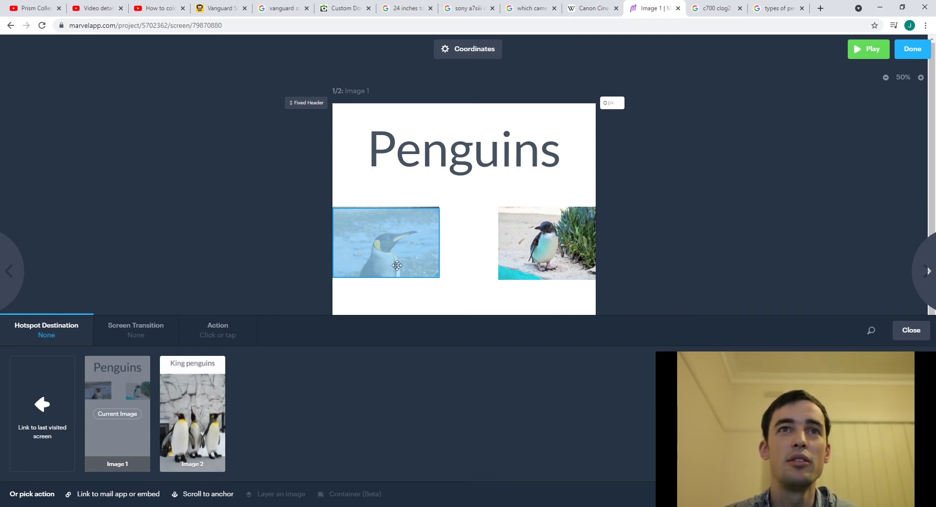
left_click(188, 401)
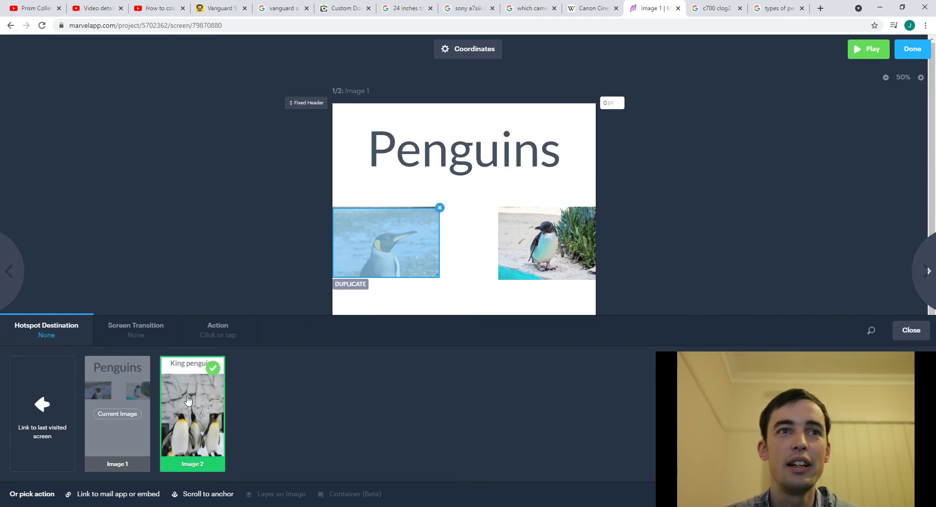
left_click(919, 334)
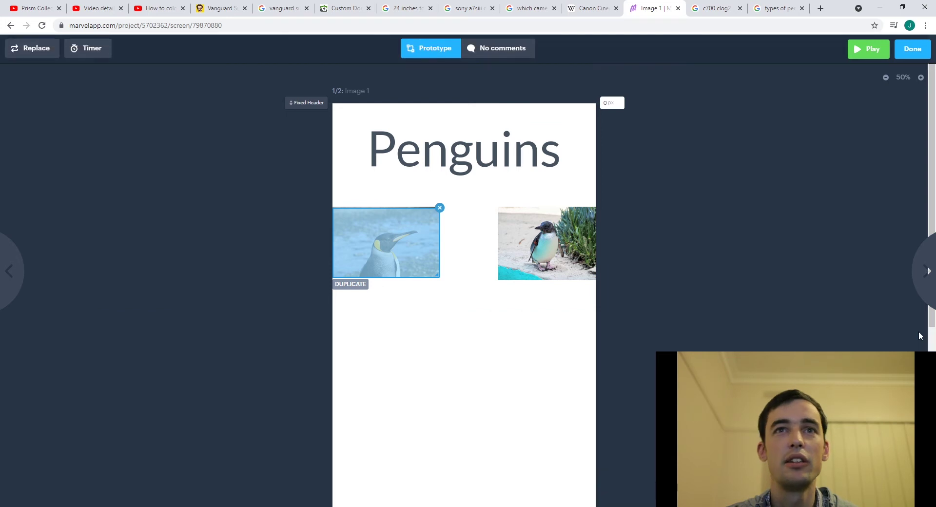
Play the prototype, tap the king penguin photo to reach King penguins, then close the preview
left_click(877, 51)
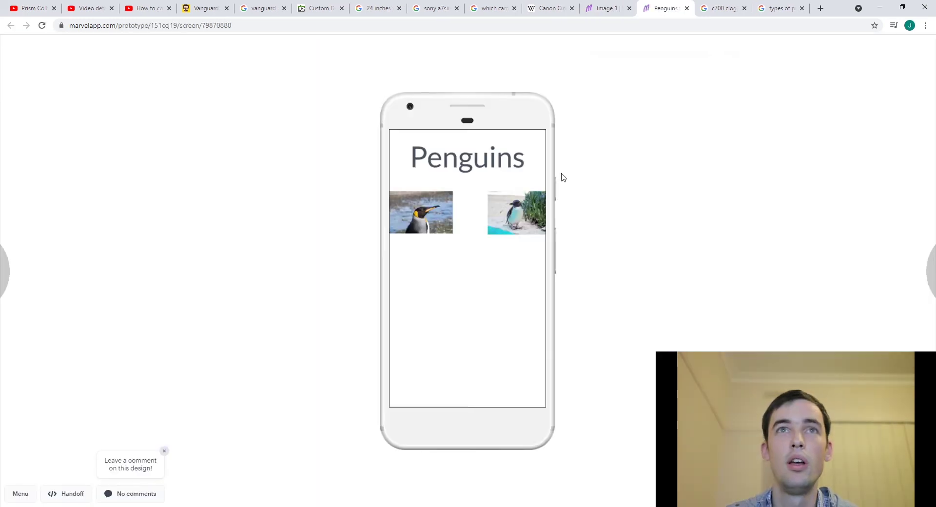
left_click(498, 209)
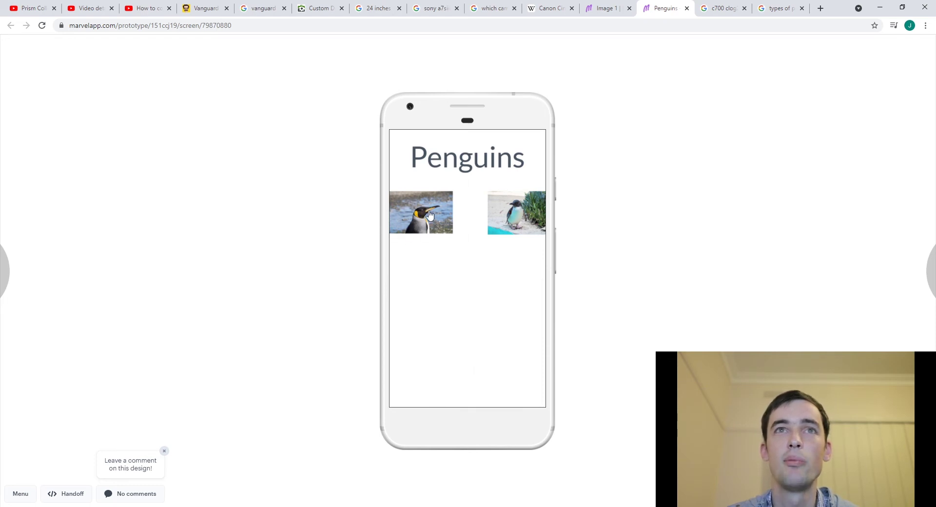
left_click(430, 215)
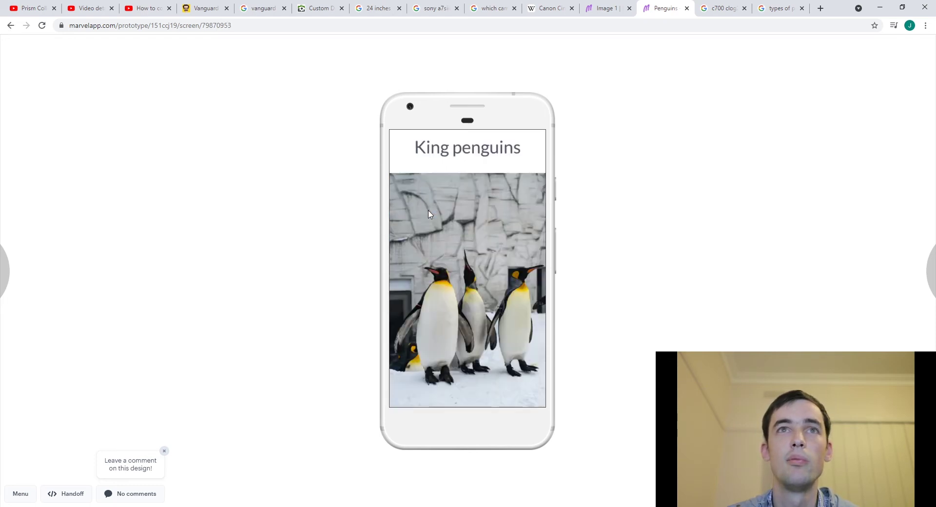
left_click(687, 8)
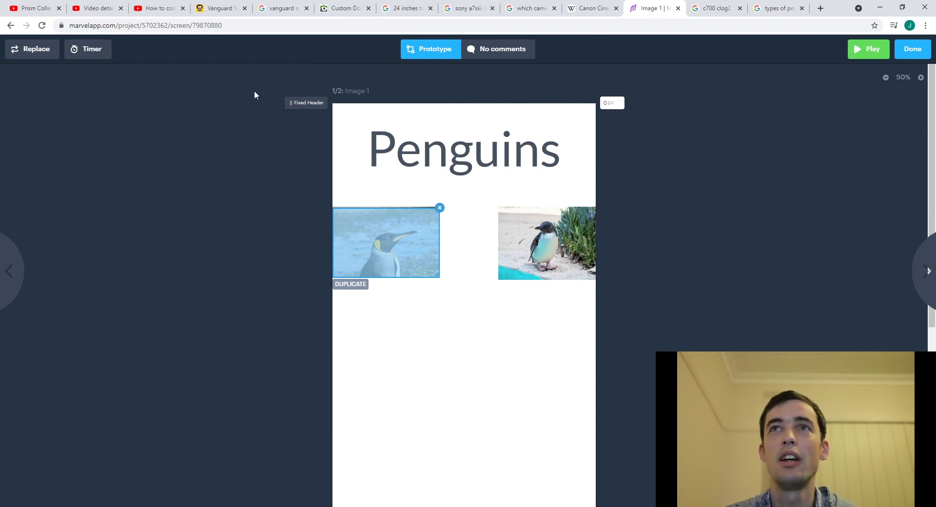
Open the King penguins screen (Image 2) in the design editor
left_click(911, 52)
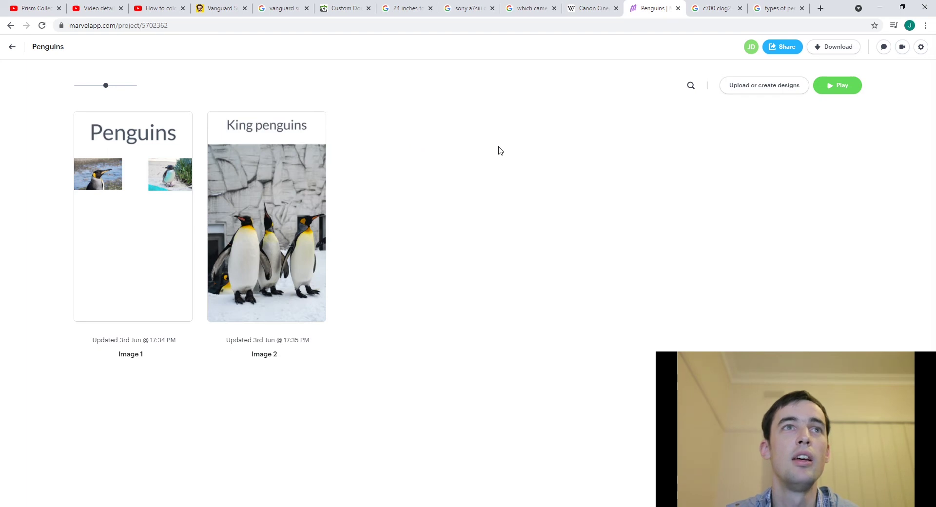
mouse_move(308, 314)
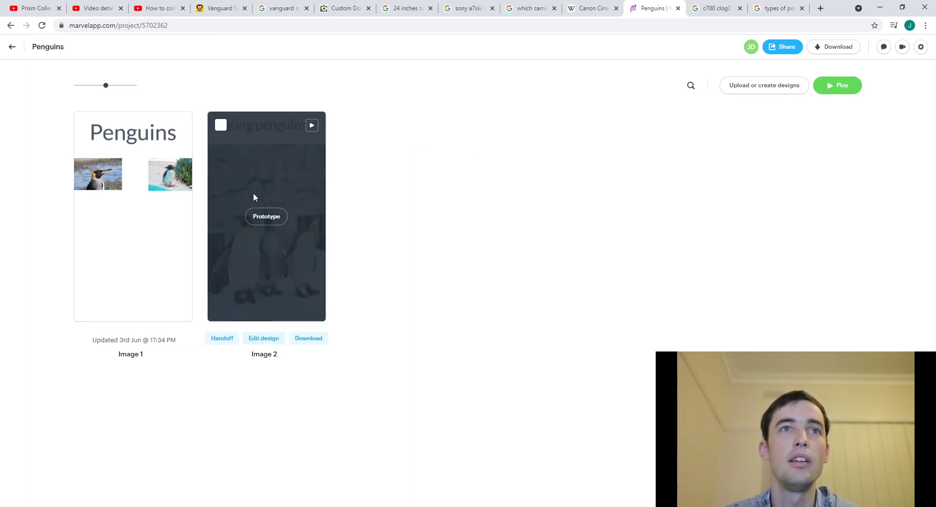
left_click(264, 340)
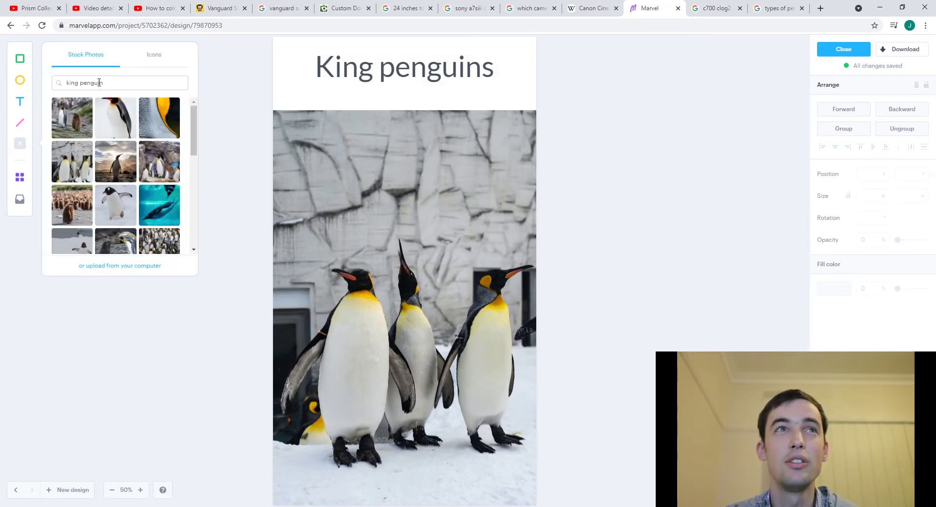
Search stock photos for 'home icon', then for 'house icon'
left_click_drag(106, 81, 32, 88)
type("hum")
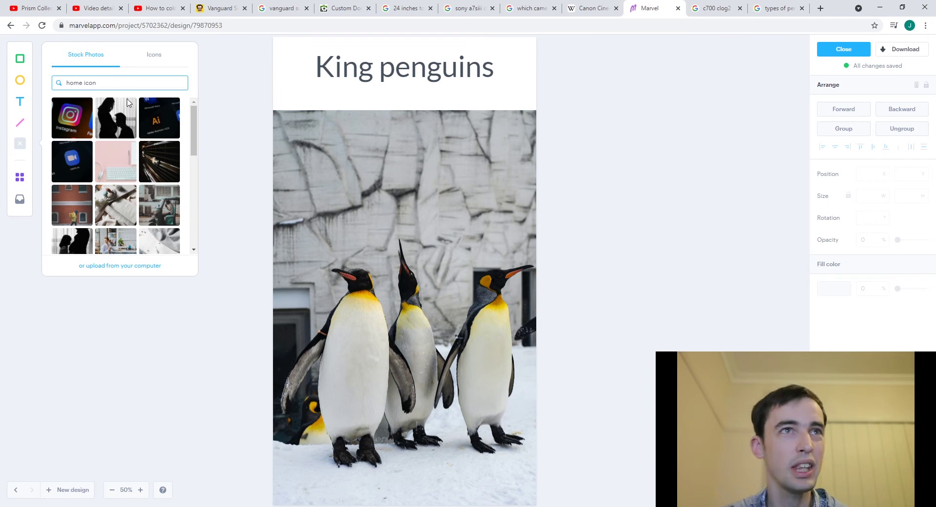
scroll(128, 117, "down", 5)
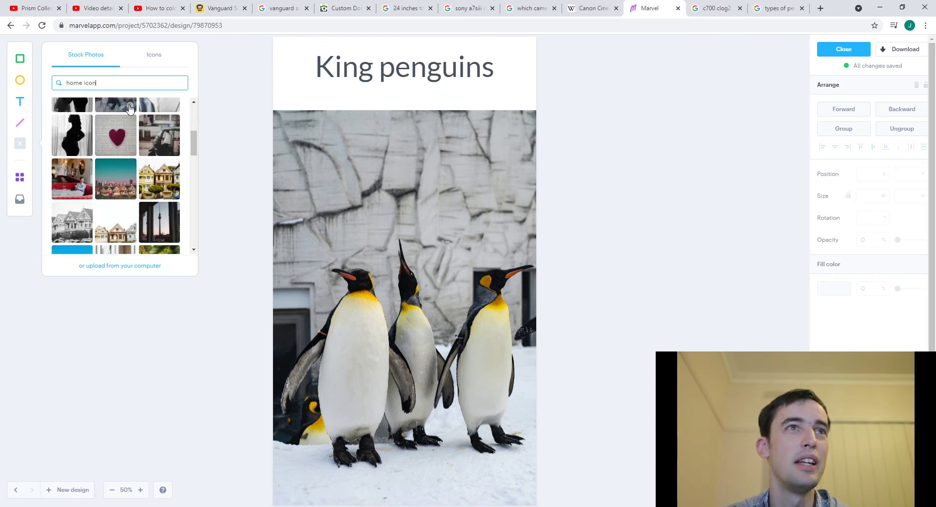
left_click_drag(96, 82, 43, 85)
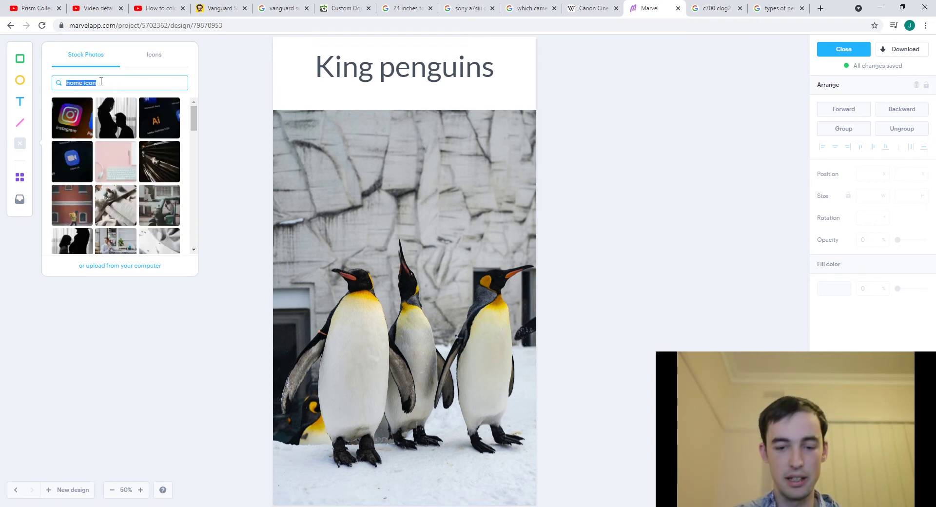
type("h")
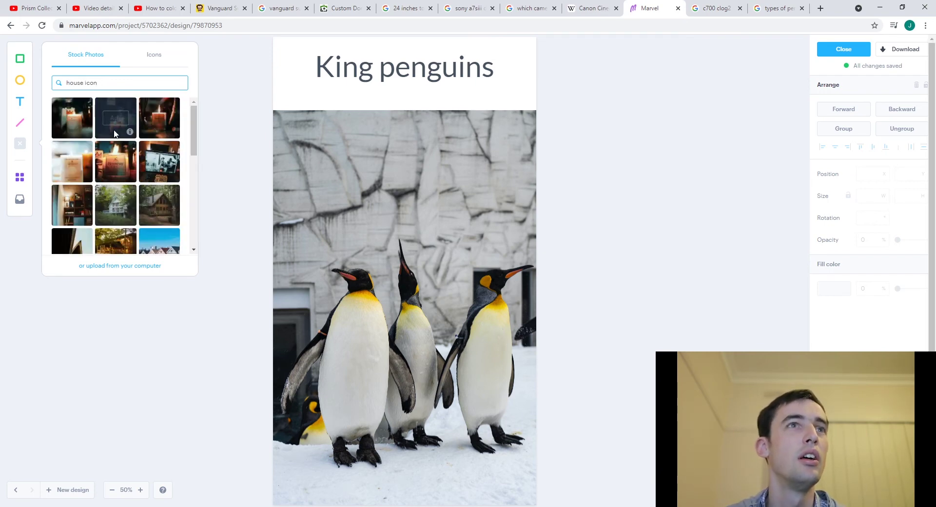
scroll(114, 134, "down", 5)
scroll(113, 134, "up", 5)
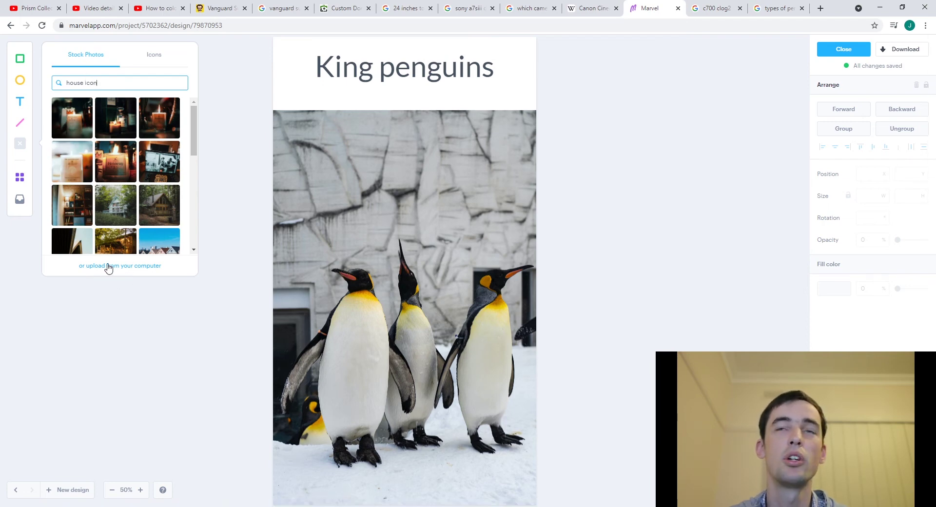
Search Google for 'home icon' in a new Chrome tab
left_click(821, 8)
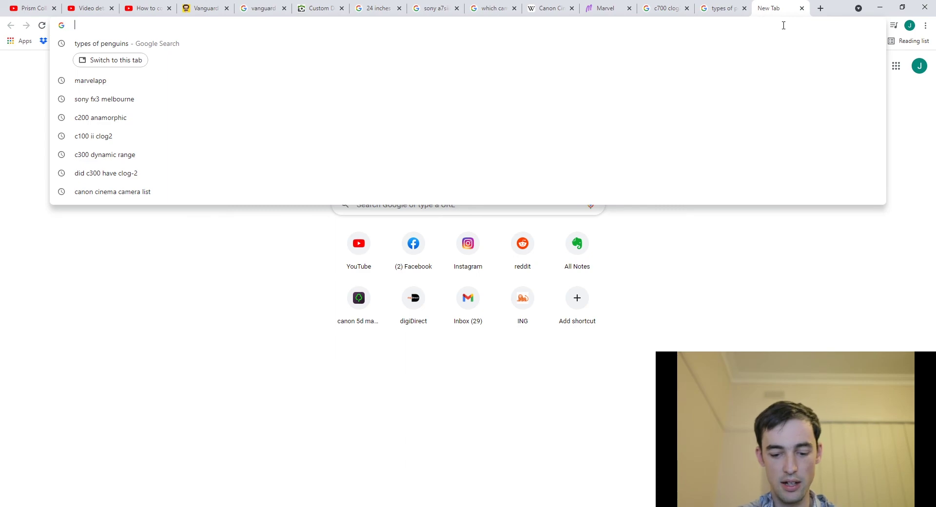
type("home ico")
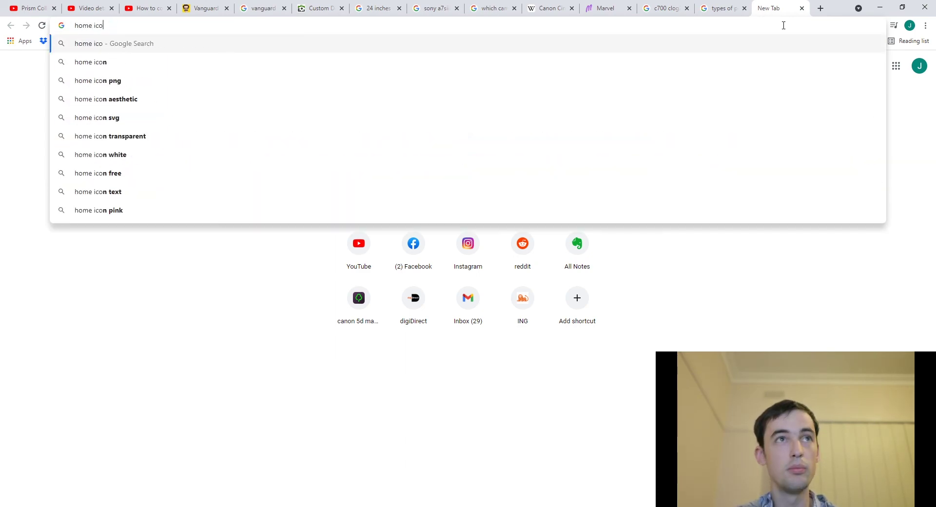
type("n")
key("Return")
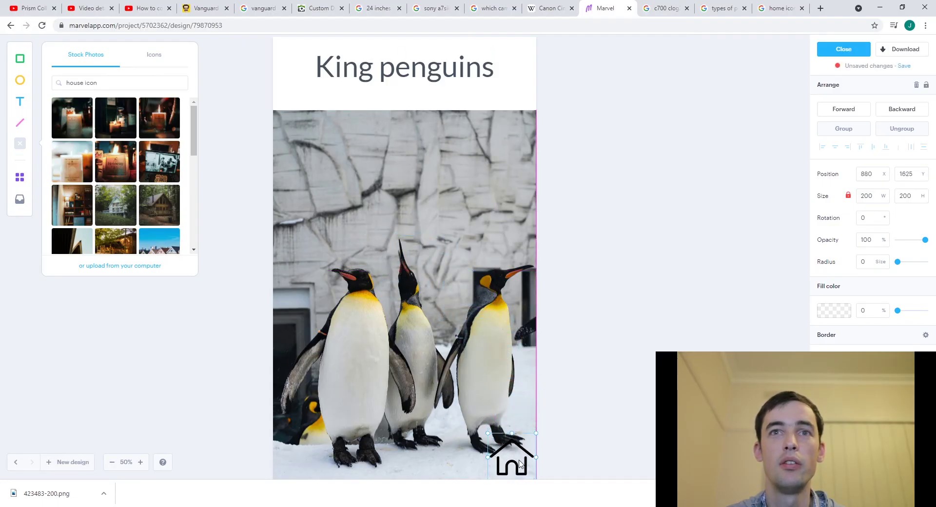
Move the king penguin photo up to position 0, 205, just under the King penguins title
left_click(488, 436)
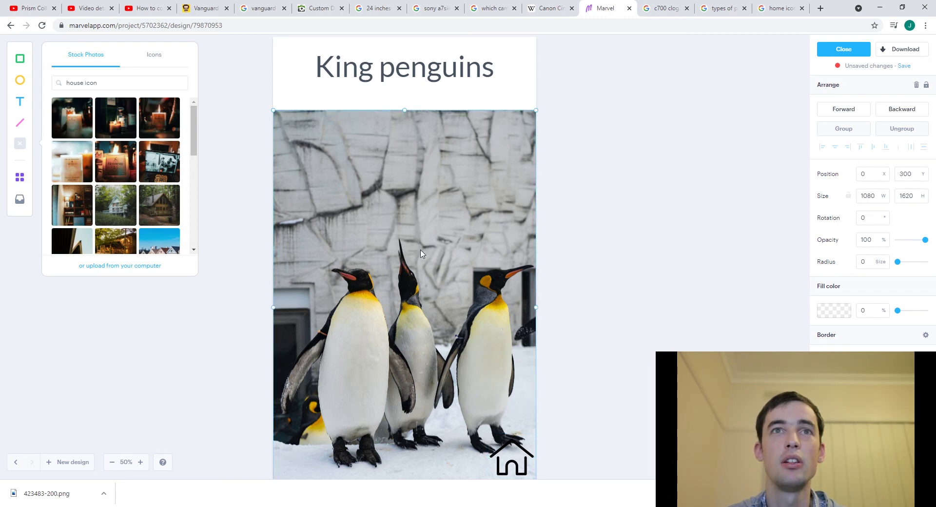
left_click_drag(423, 266, 421, 244)
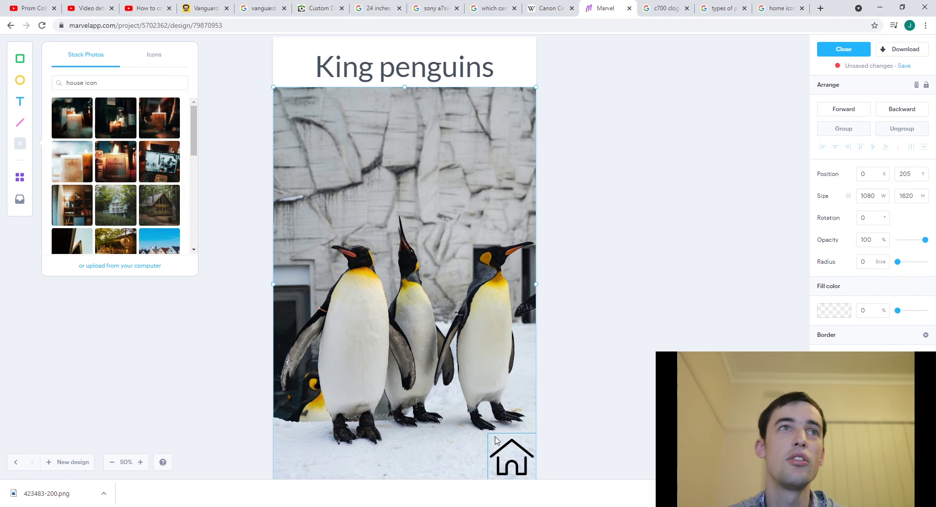
Draw a hotspot over the house icon on Image 2 that links to Image 1
left_click(839, 55)
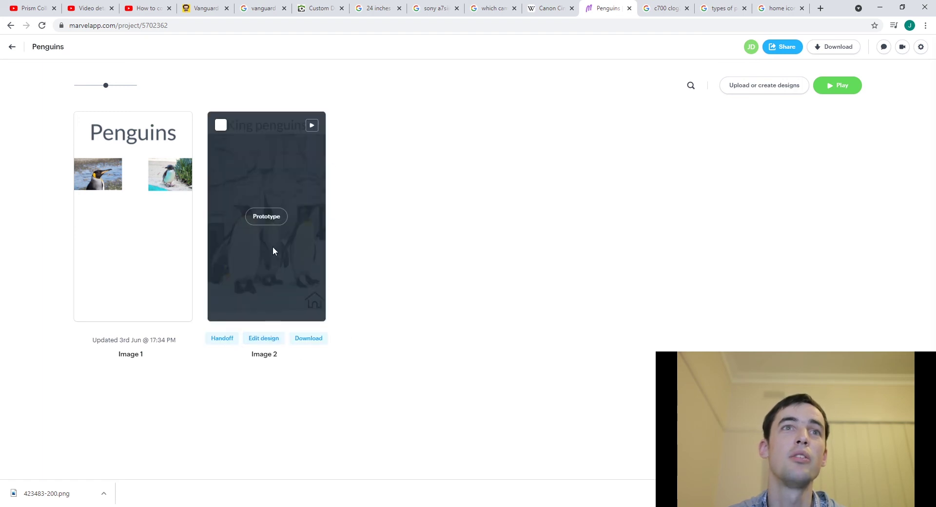
left_click(278, 216)
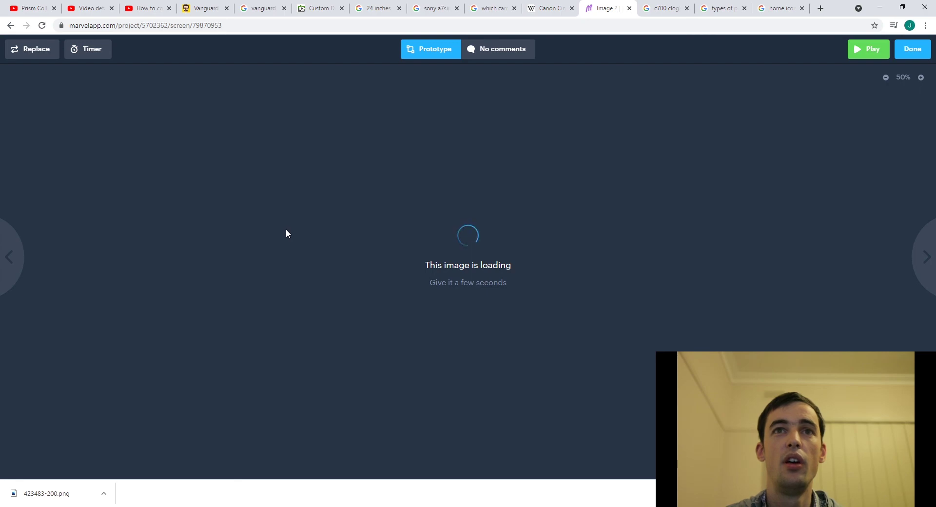
scroll(600, 268, "down", 5)
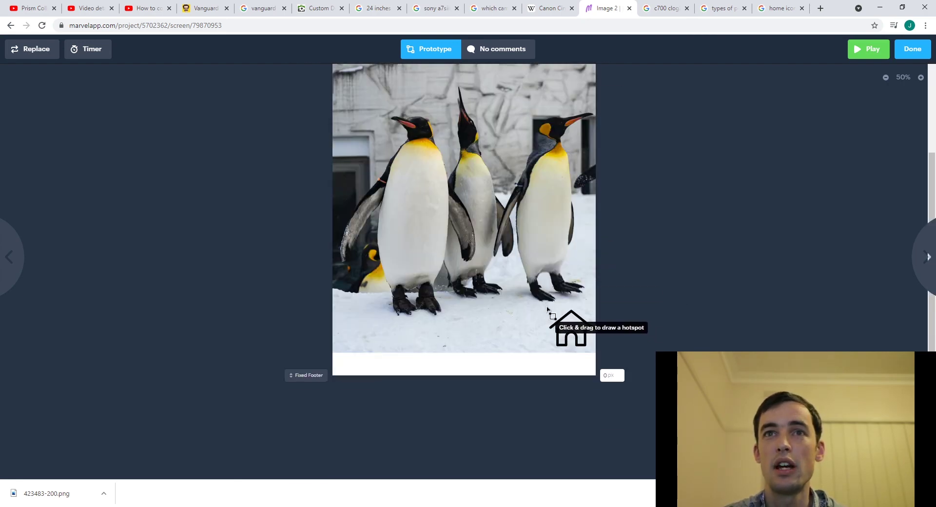
left_click_drag(548, 307, 597, 354)
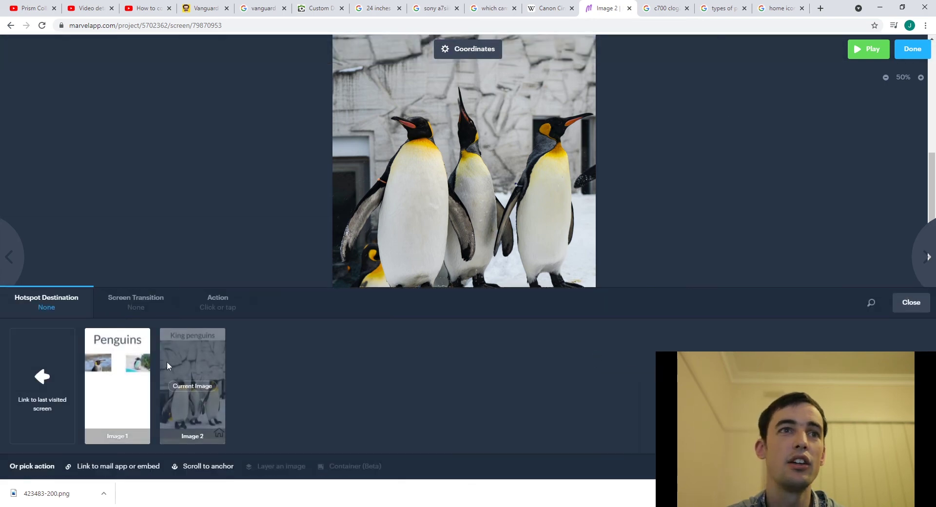
left_click(103, 369)
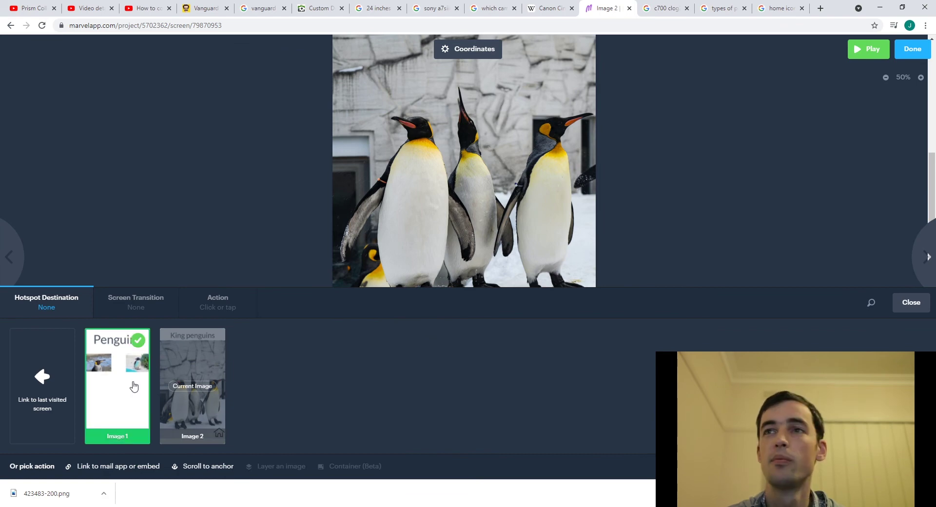
Play the prototype and test the house icon and penguin thumbnail links between both screens
left_click(903, 308)
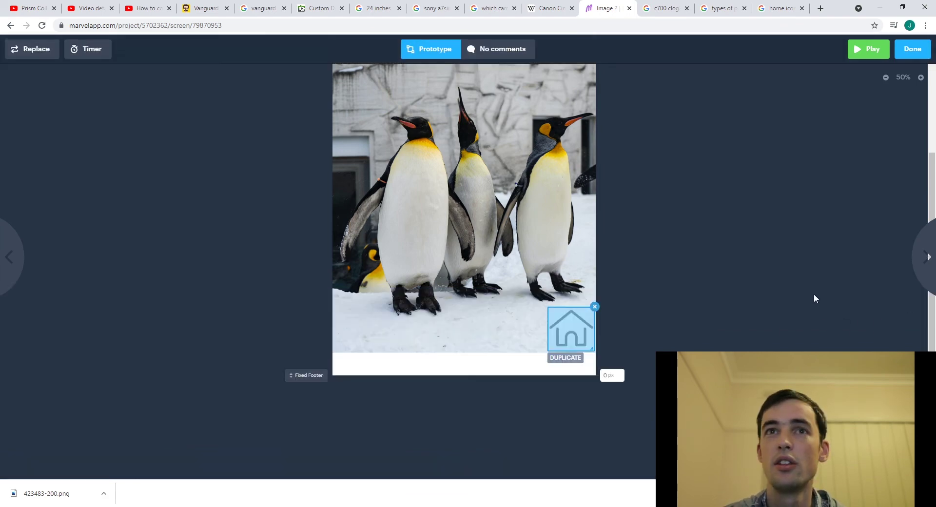
left_click(878, 54)
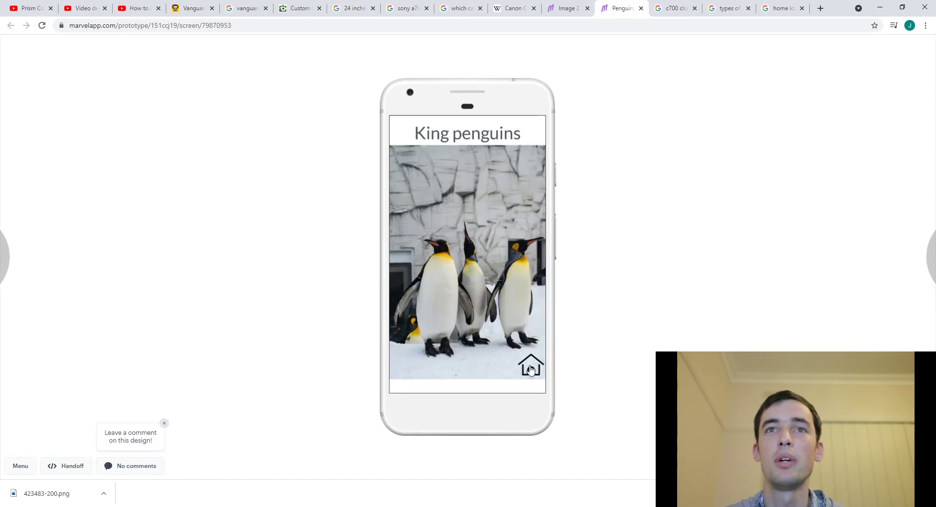
left_click(531, 370)
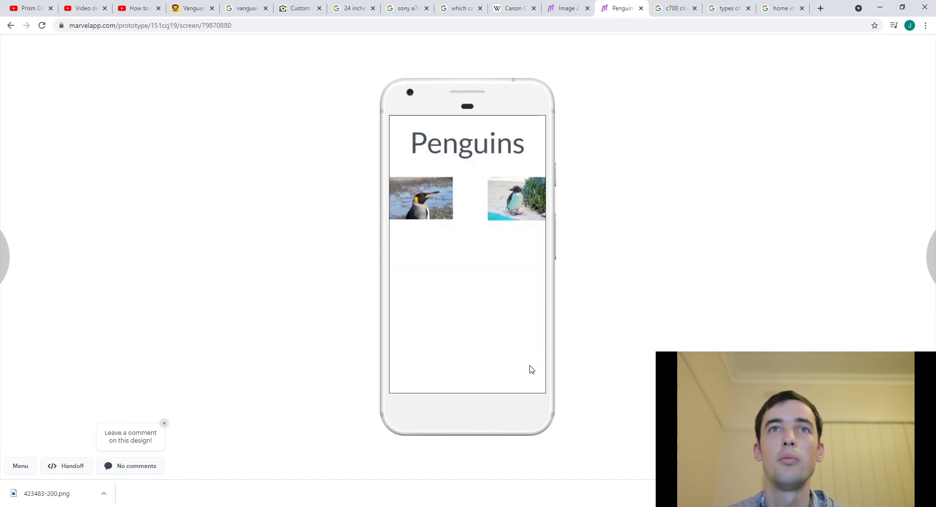
left_click(411, 198)
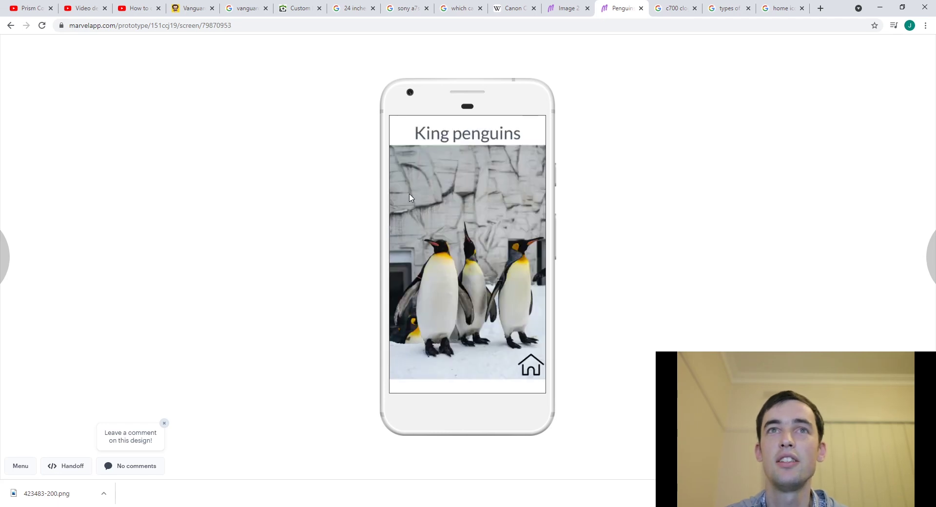
left_click(531, 368)
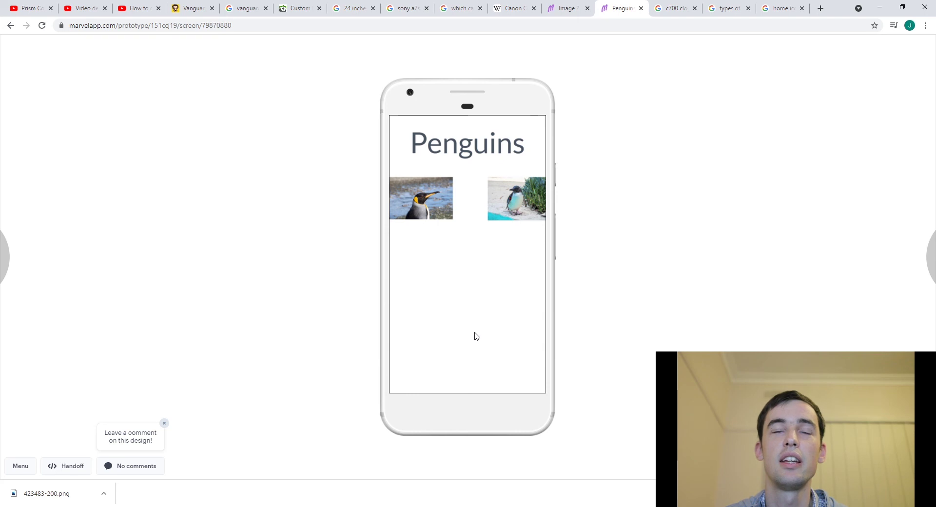
left_click(3, 35)
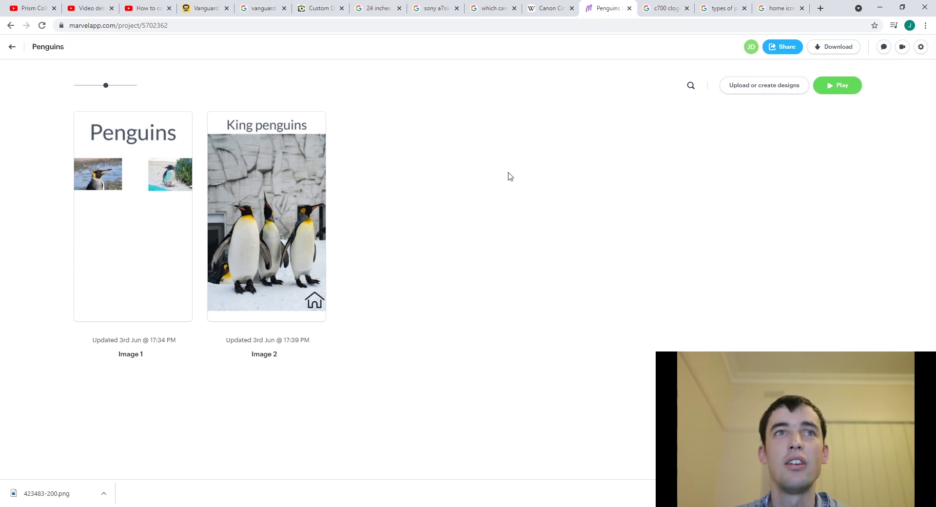
Return from the Penguins project overview to the My projects list
mouse_move(253, 358)
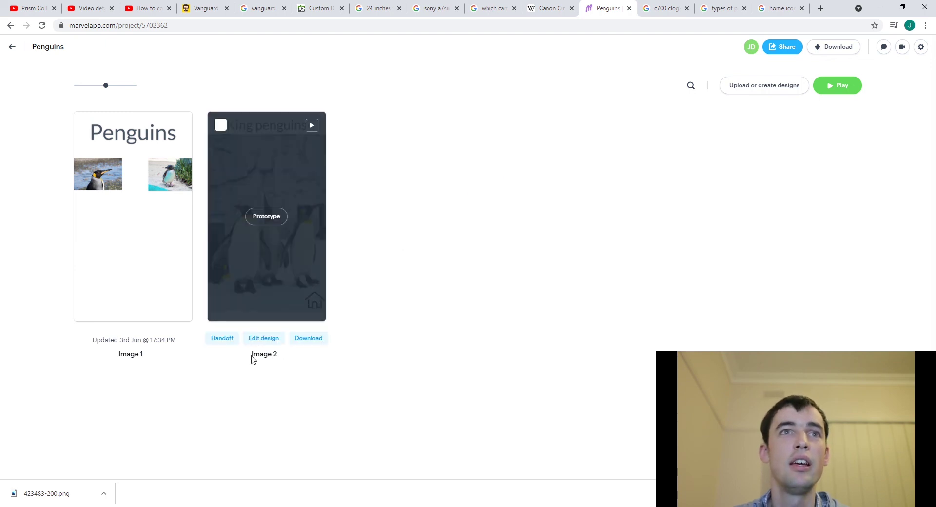
left_click(13, 48)
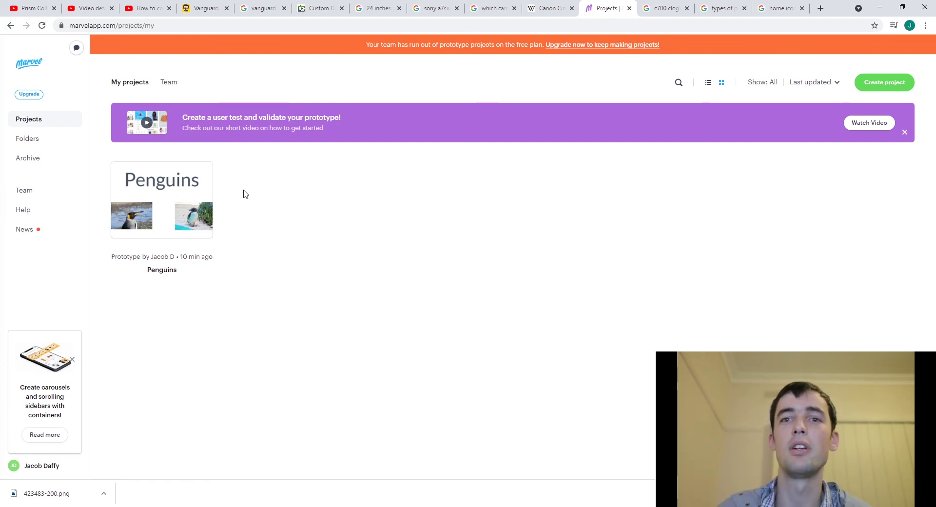
mouse_move(166, 201)
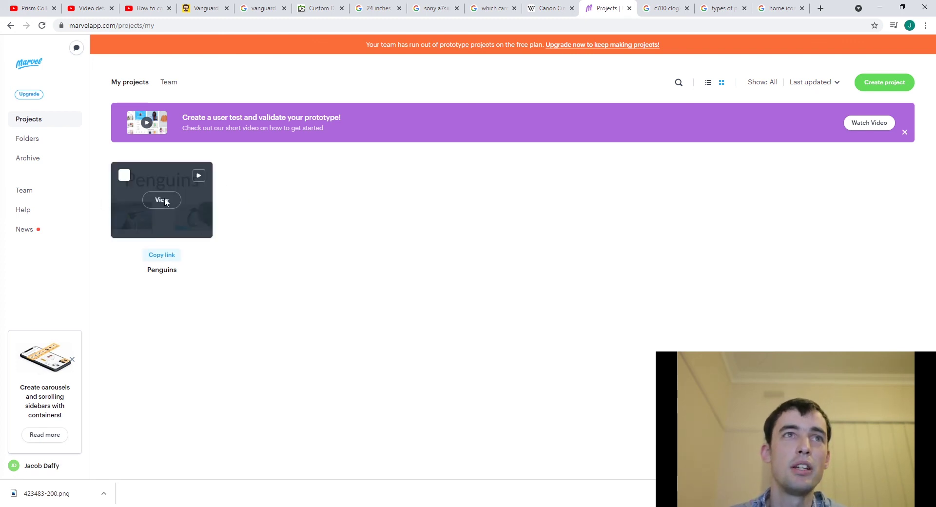
Open the Team page to view the workspace's two members
left_click(32, 195)
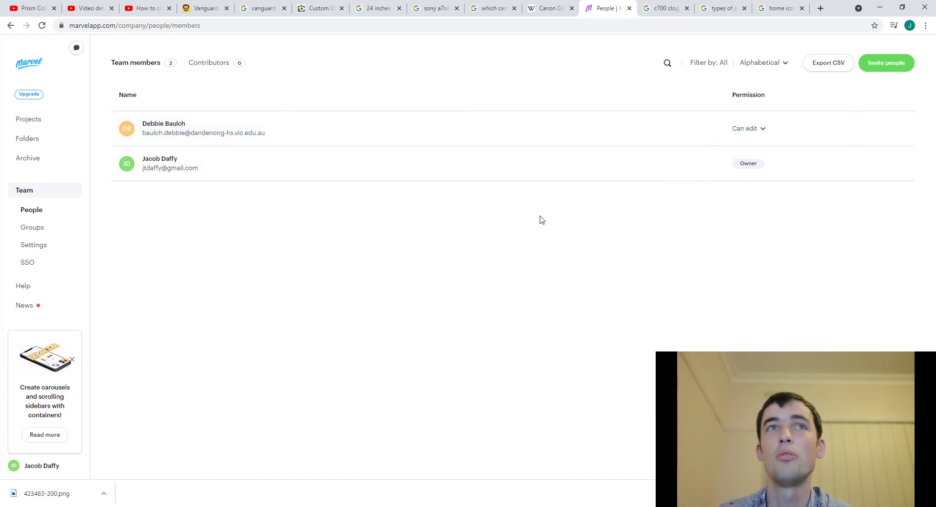
Review the Invite people form, keeping Can edit permission, and close it without inviting anyone
left_click(887, 68)
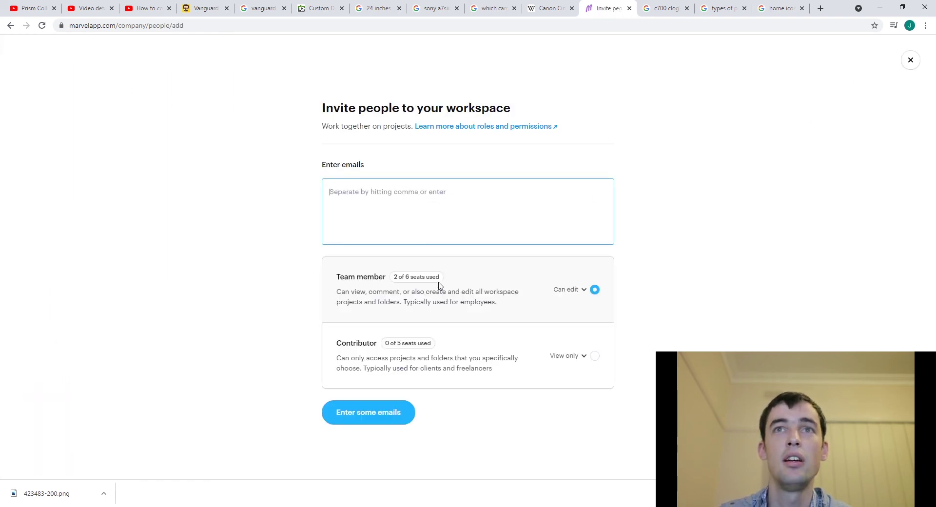
left_click(583, 291)
left_click(584, 291)
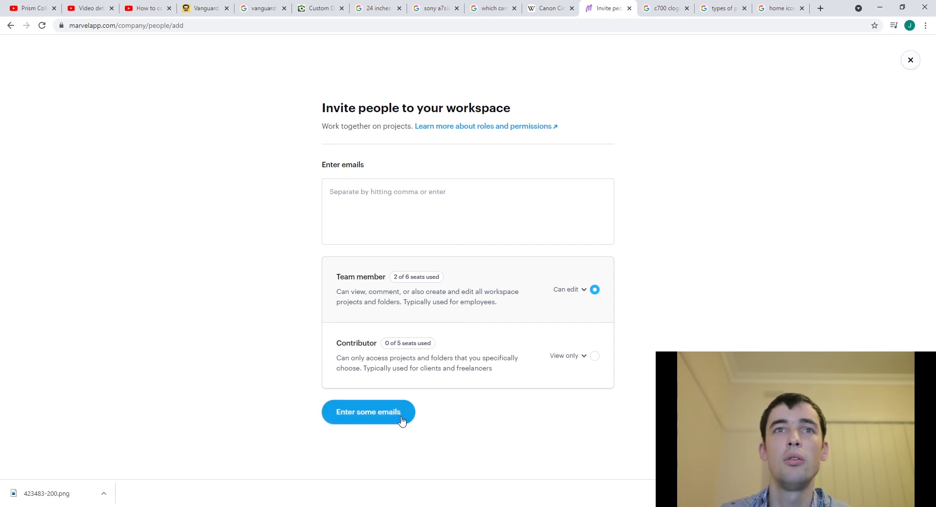
left_click(398, 191)
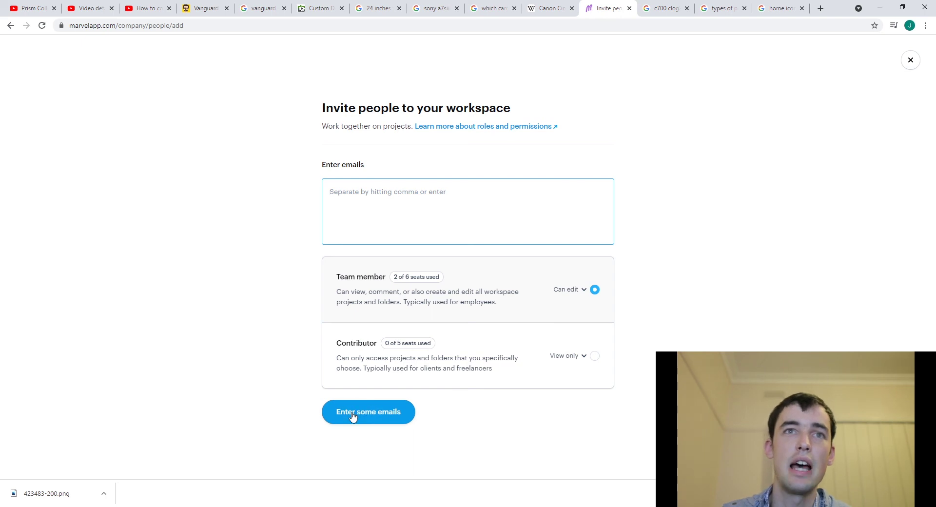
left_click(909, 61)
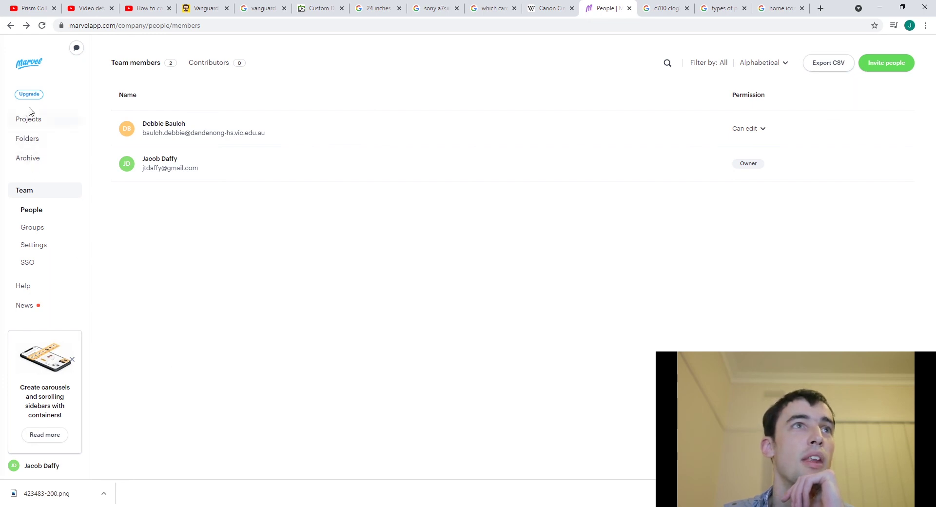
Reopen the Penguins project from the Projects list
left_click(33, 126)
mouse_move(144, 188)
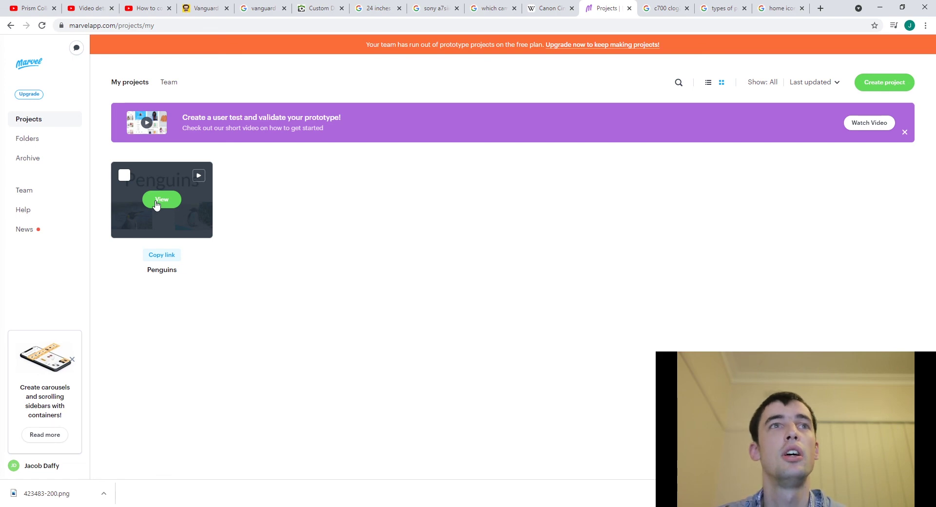
left_click(160, 200)
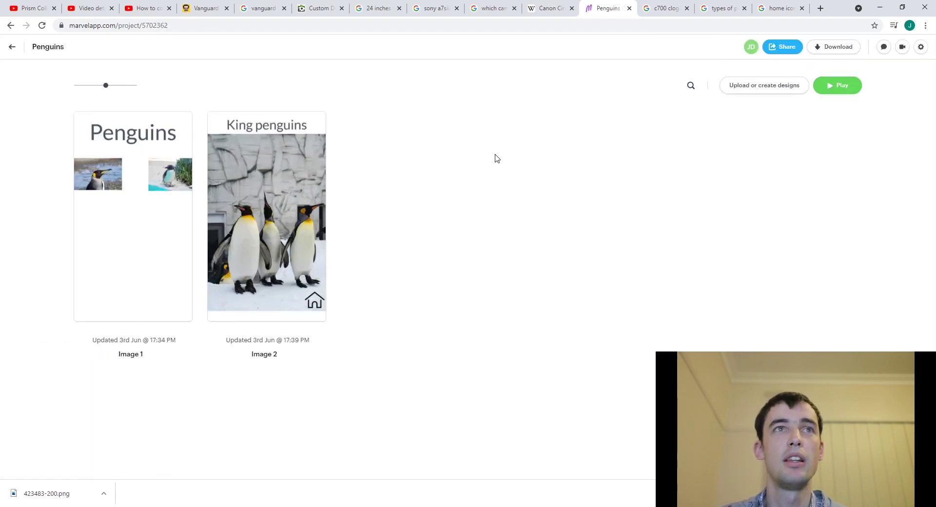